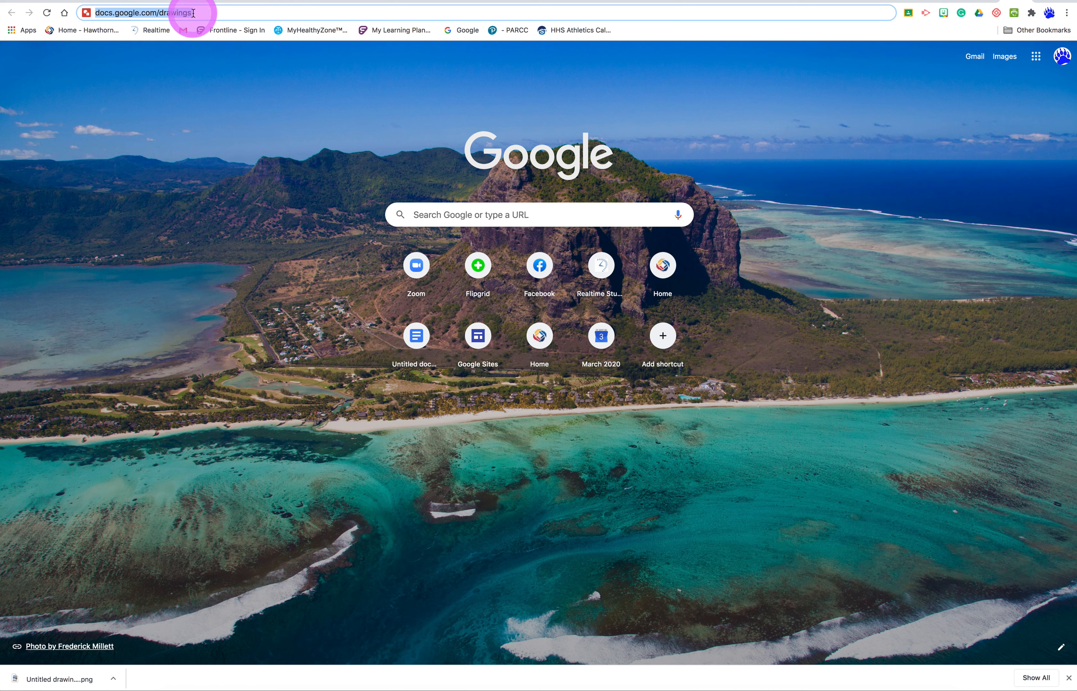
- Create a new drawing at docs.google.com/drawings and set its zoom to 100%
key("BackSpace")
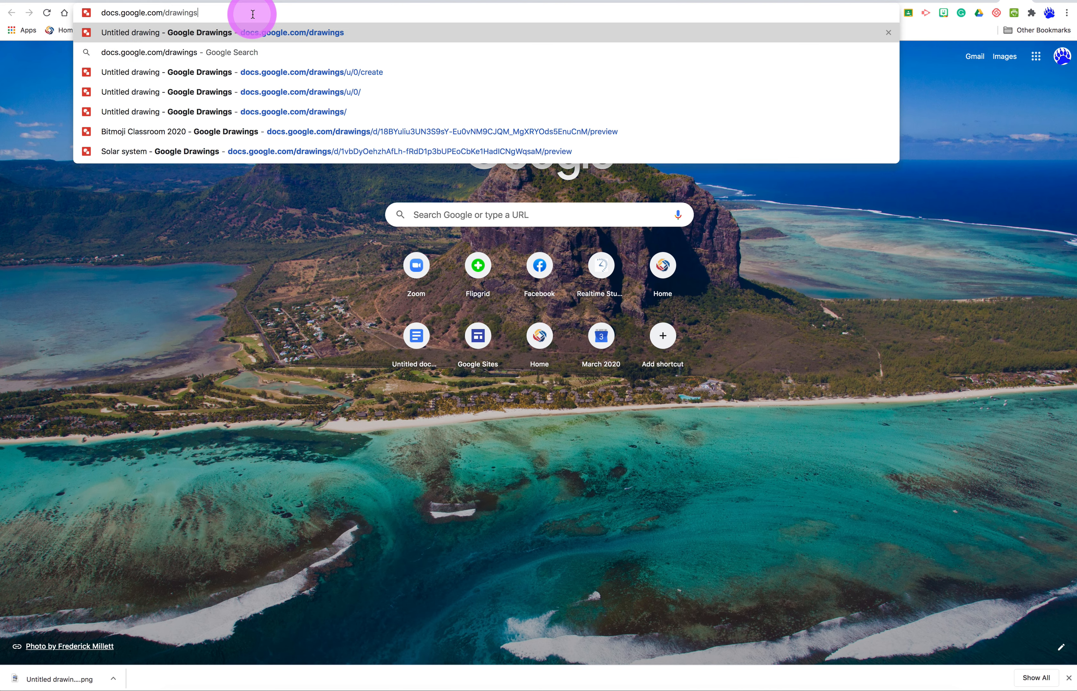
key("Return")
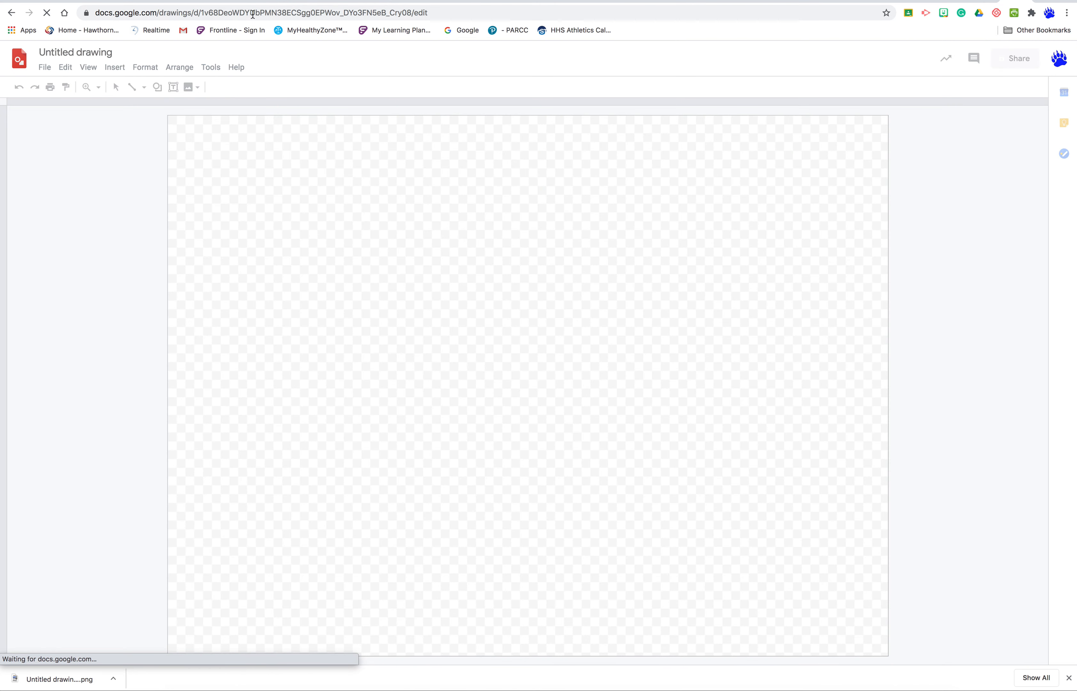
left_click(89, 69)
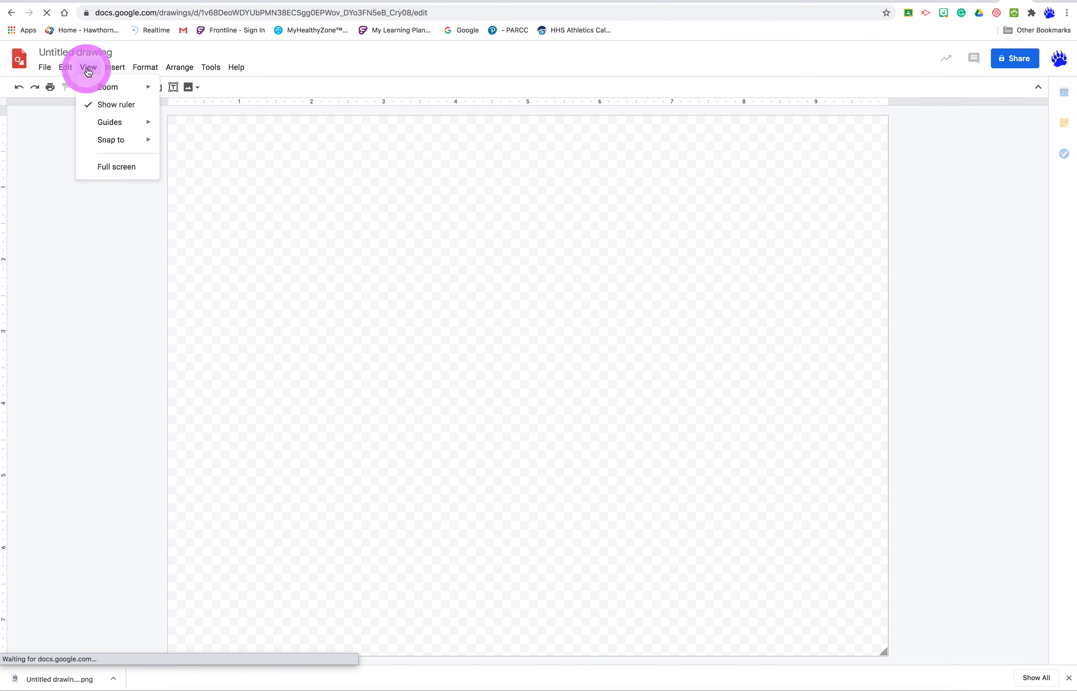
mouse_move(144, 89)
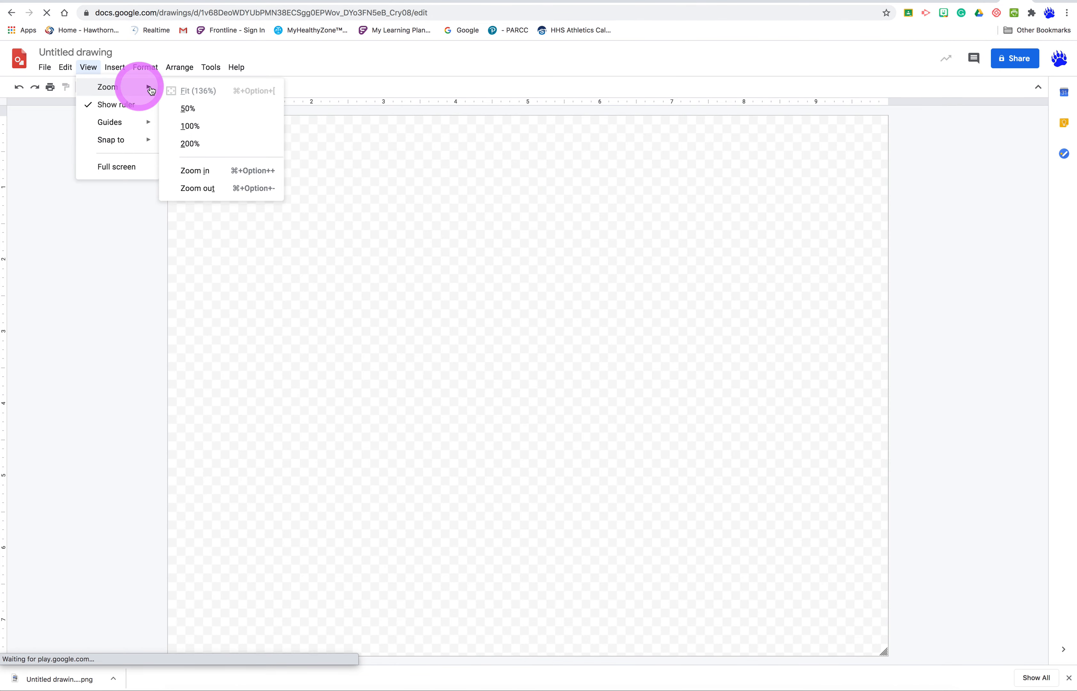
left_click(192, 126)
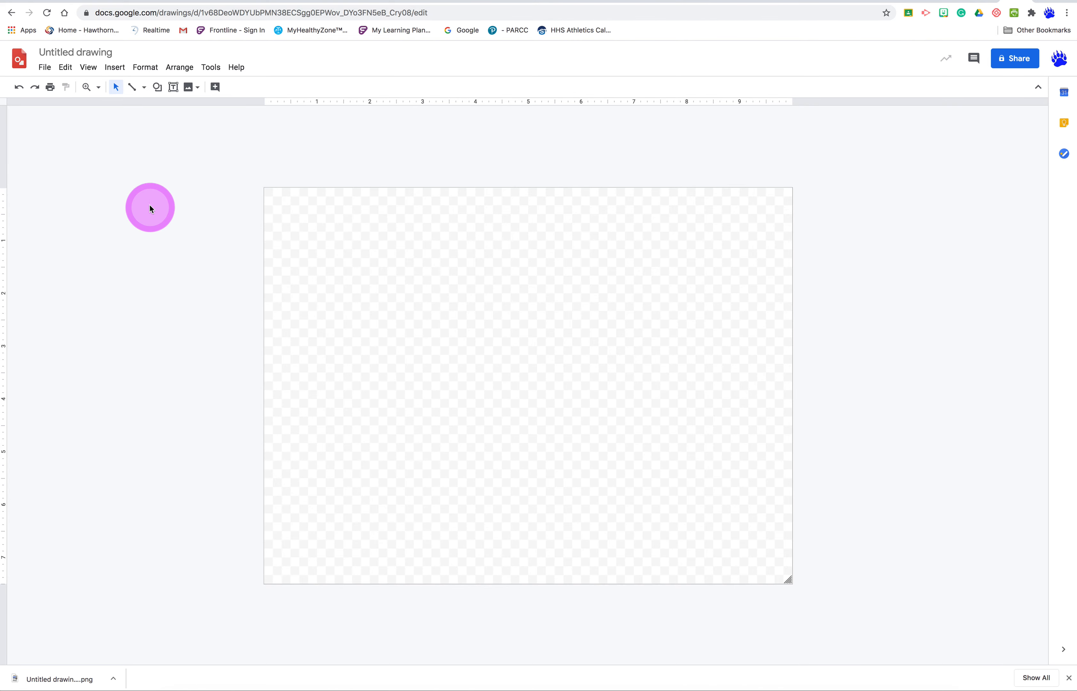
- Set a custom page size in pixels, 1000 wide and about a quarter as high, and apply it
left_click(44, 68)
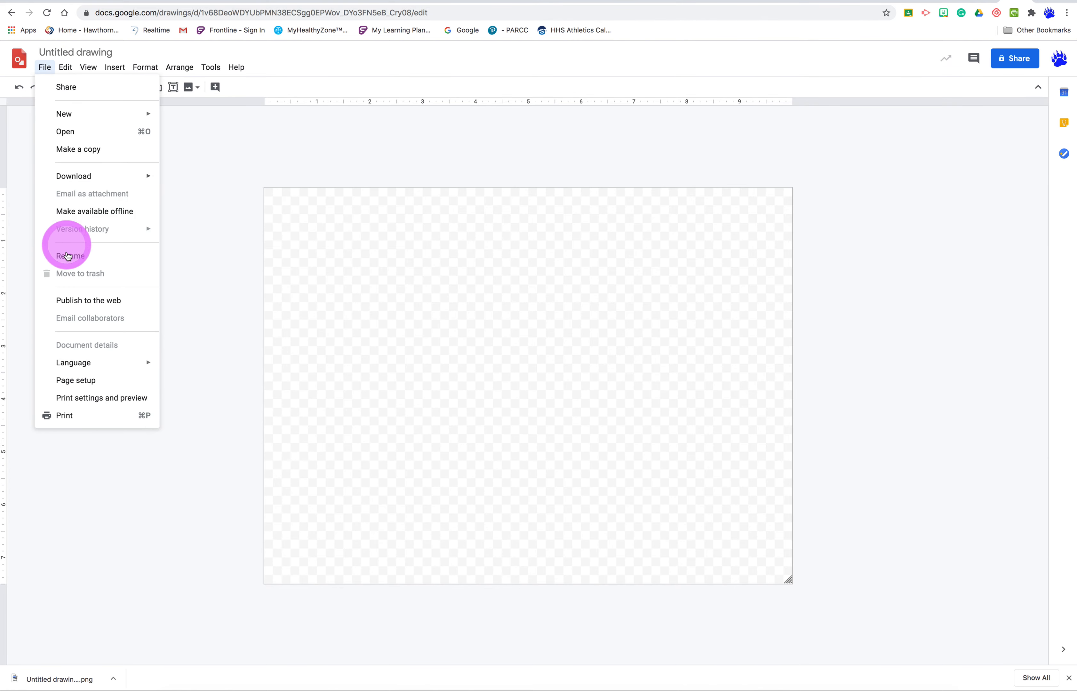
left_click(68, 379)
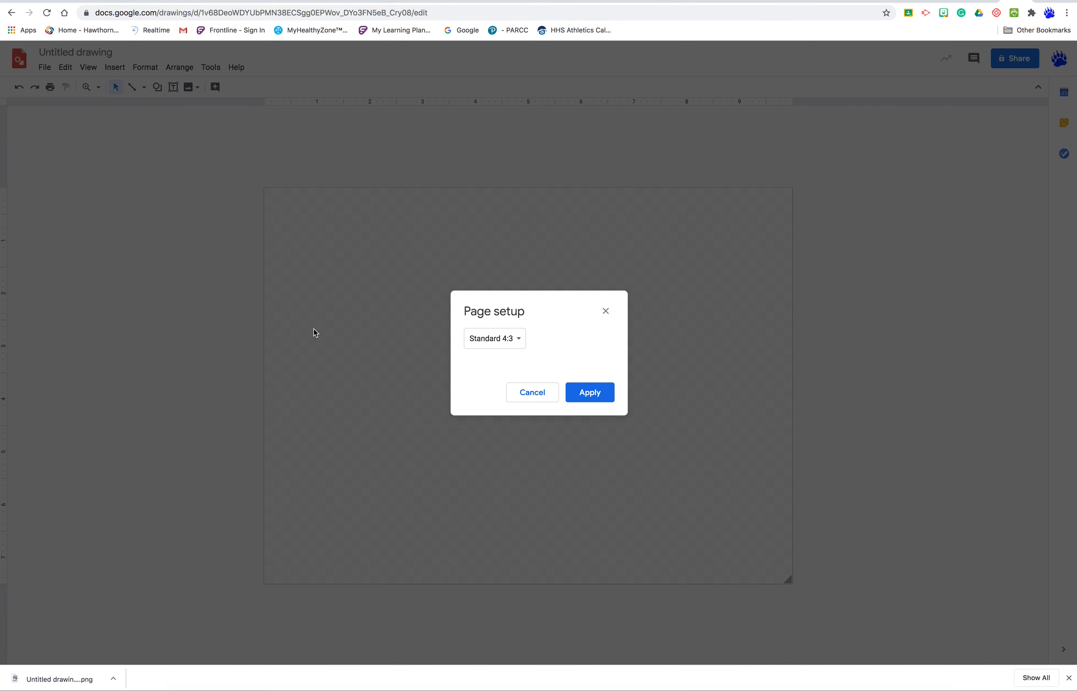
left_click(495, 339)
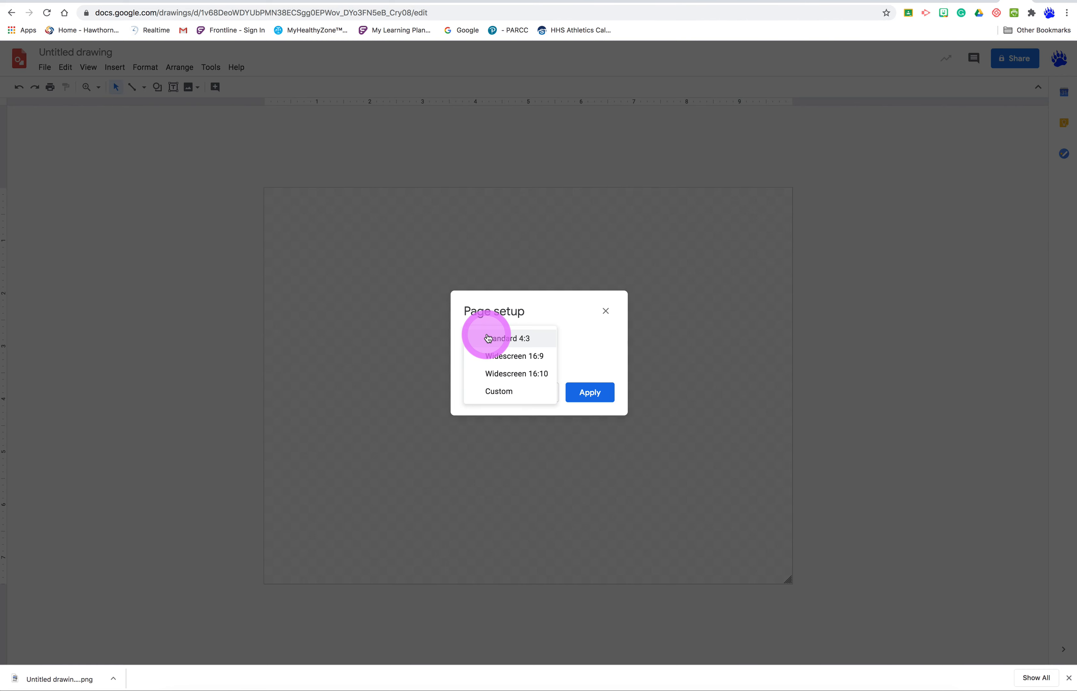
left_click(498, 395)
left_click(593, 370)
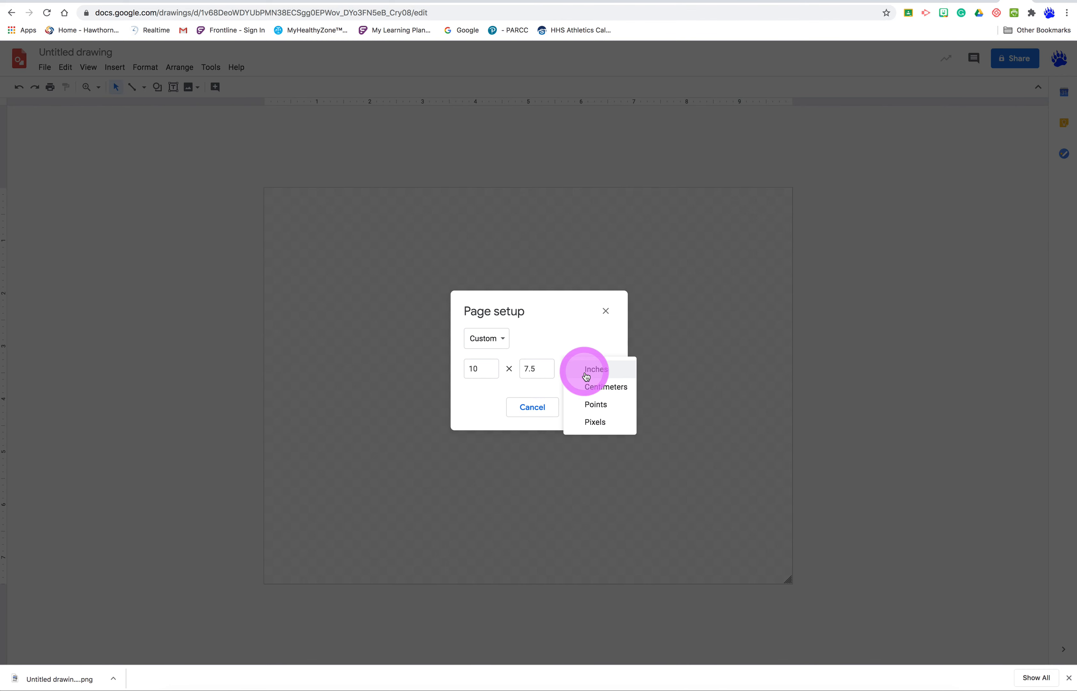
left_click(587, 420)
left_click_drag(489, 357, 446, 370)
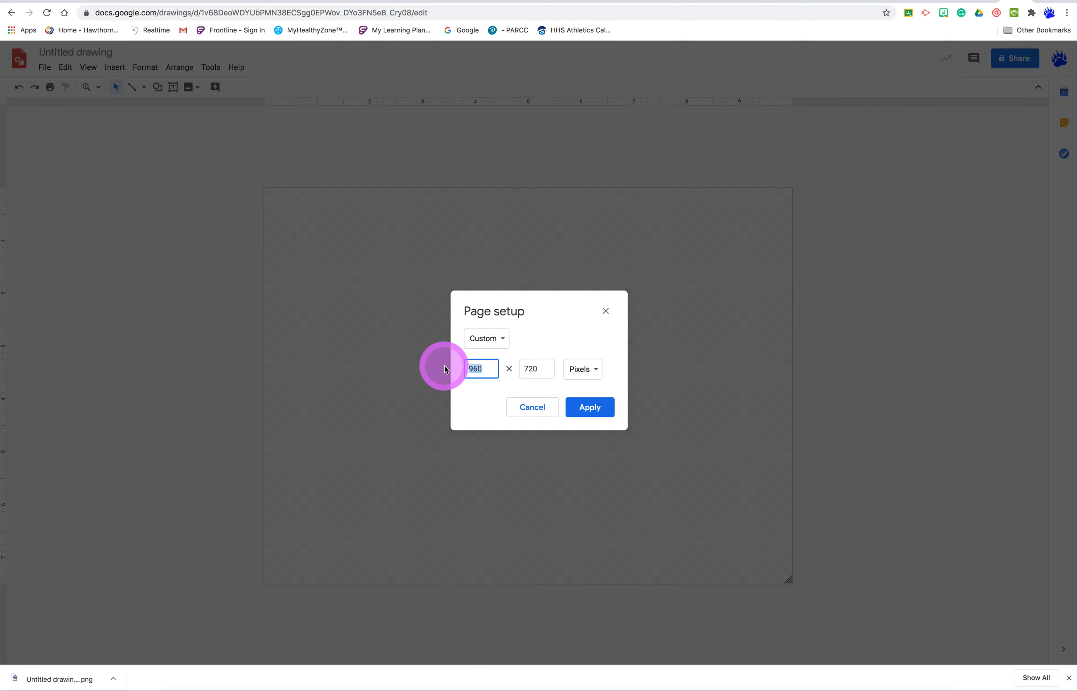
type("2")
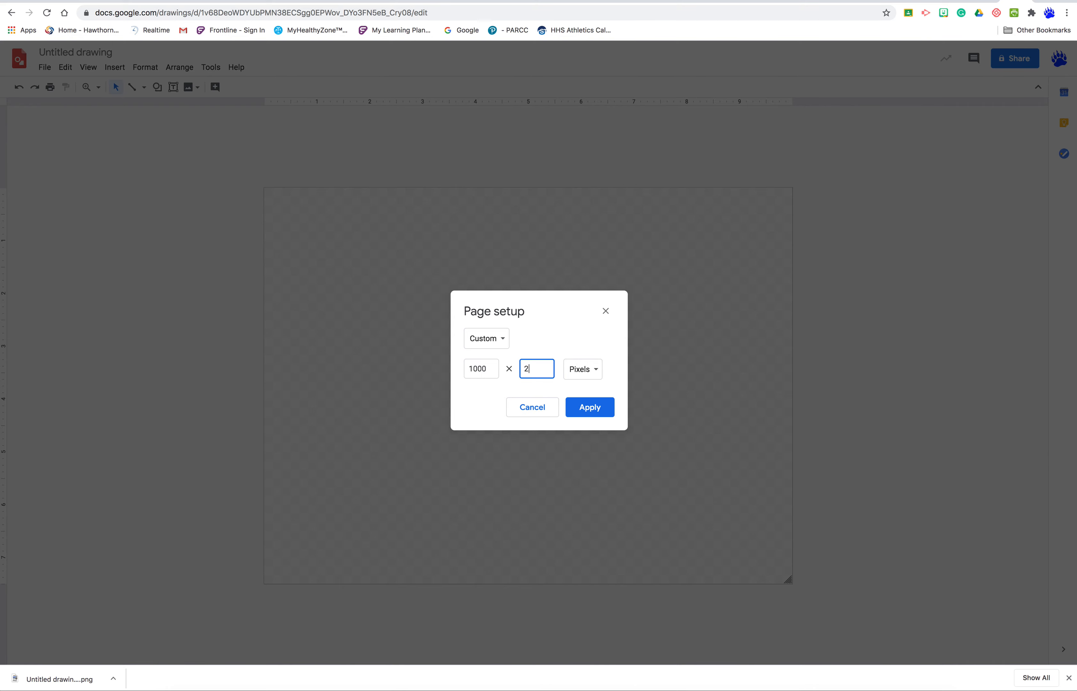
key("Return")
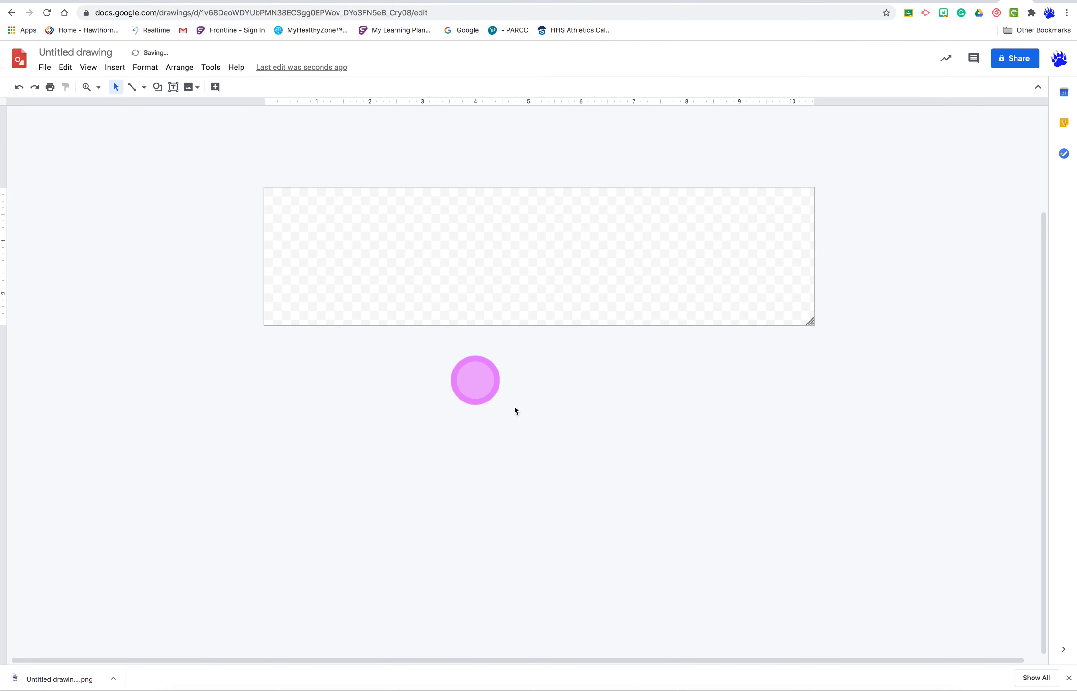
- Start inserting an image from the web by searching for "blue background"
scroll(637, 449, "up", 3)
scroll(599, 478, "down", 1)
left_click(109, 67)
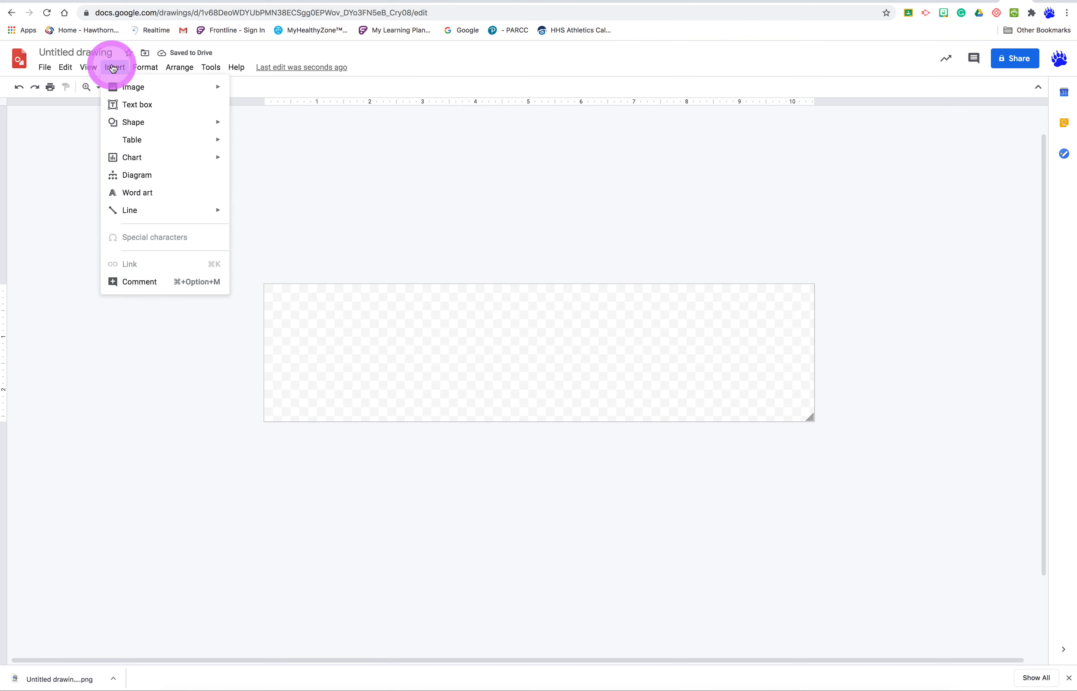
mouse_move(140, 93)
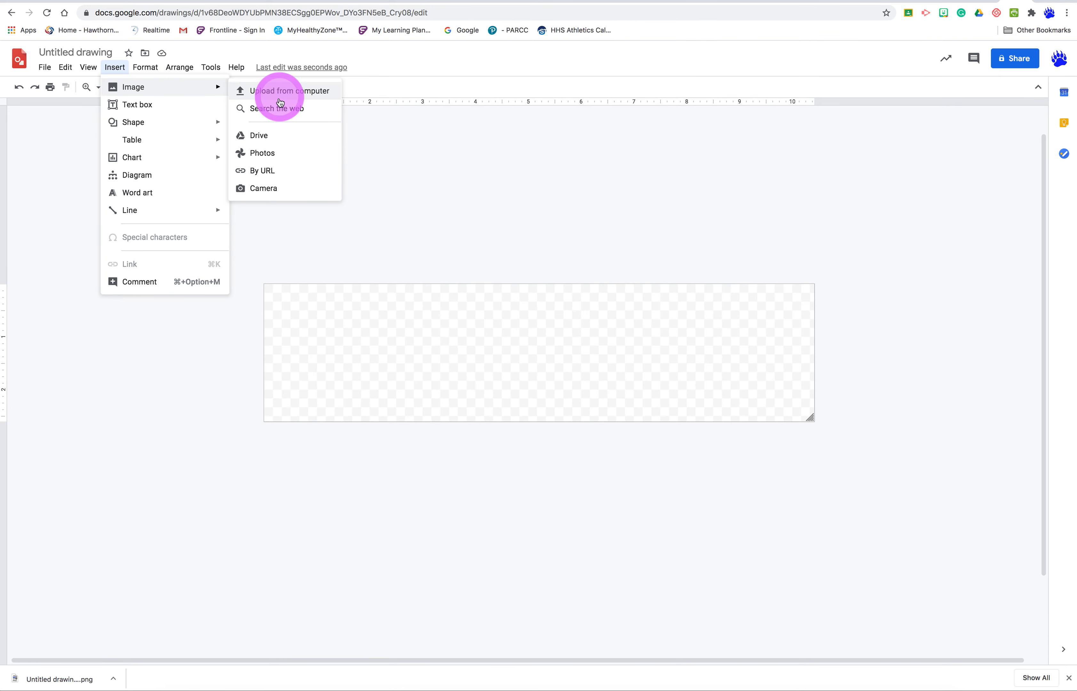
left_click(271, 108)
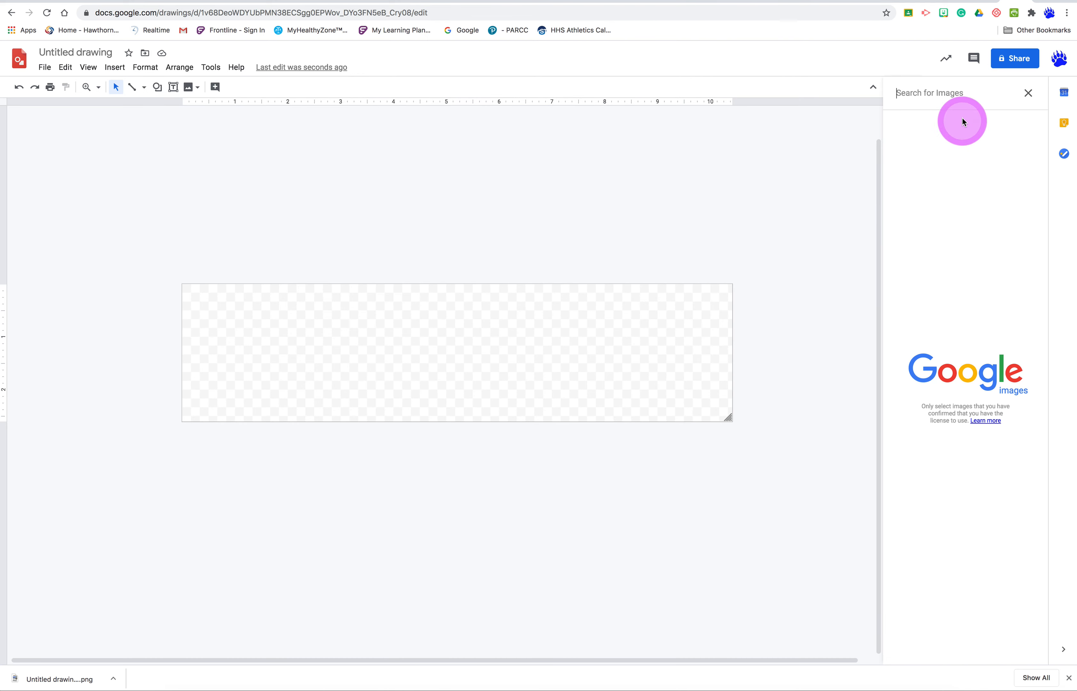
type("blue background")
key("Return")
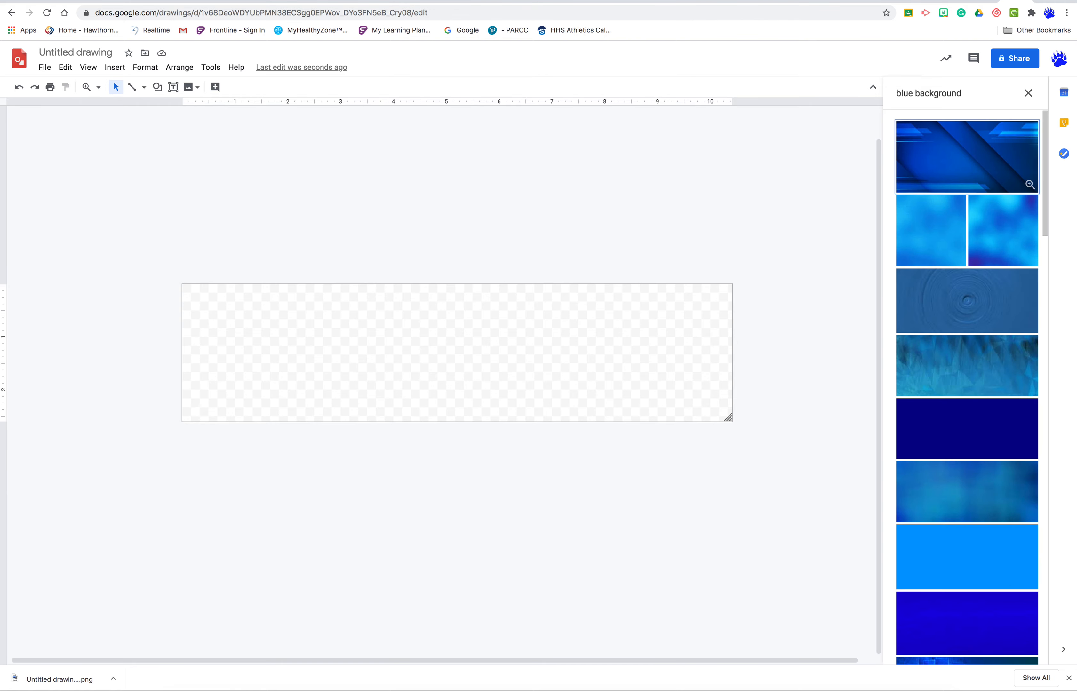
- Insert the dark blue background image with overlapping glowing squares from the search results into the drawing
scroll(956, 332, "down", 4)
scroll(956, 332, "down", 4)
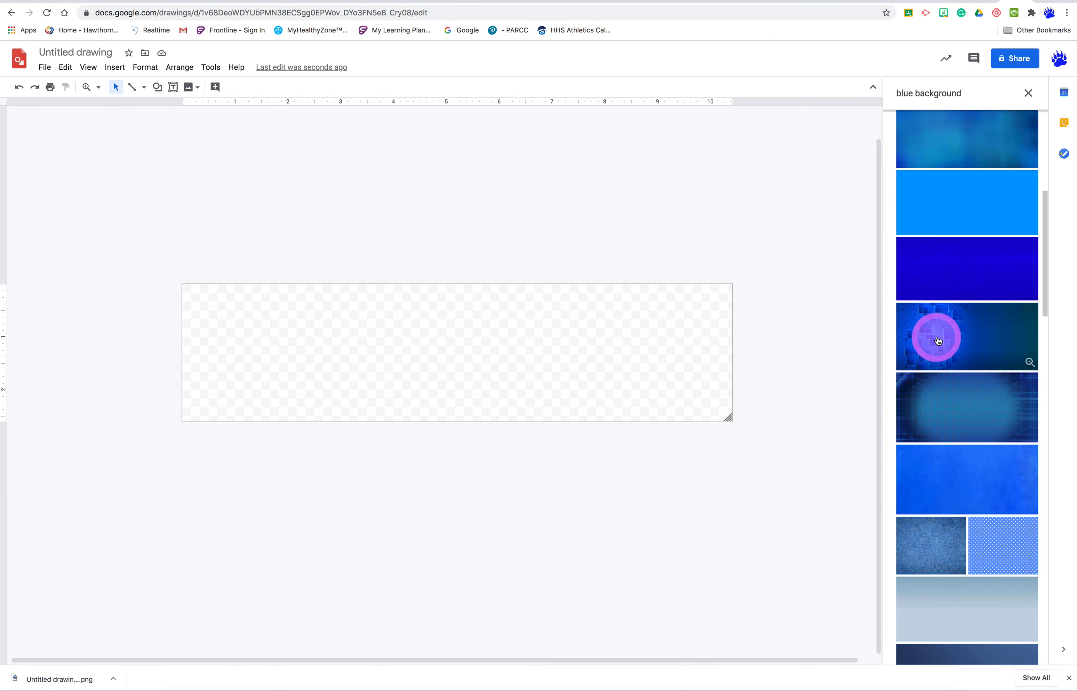
left_click(939, 341)
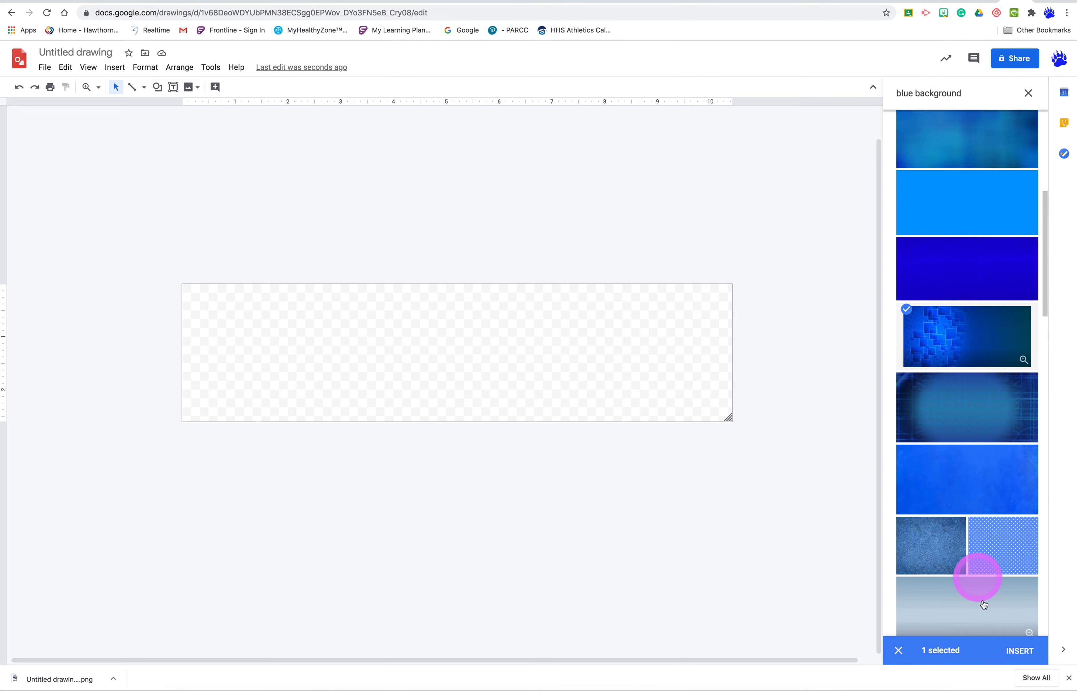
left_click(1014, 655)
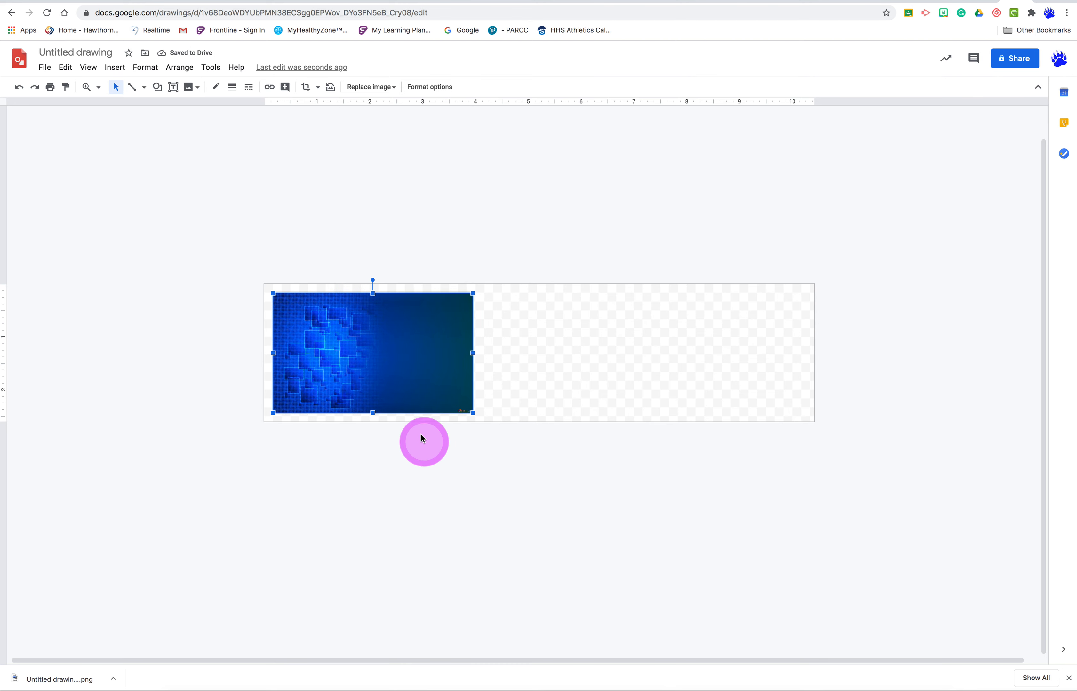
- Align the blue image with the page's left edge and enlarge it proportionally until it spans the full page width
mouse_move(355, 344)
left_mouse_down()
mouse_move(338, 343)
mouse_move(347, 343)
left_mouse_up()
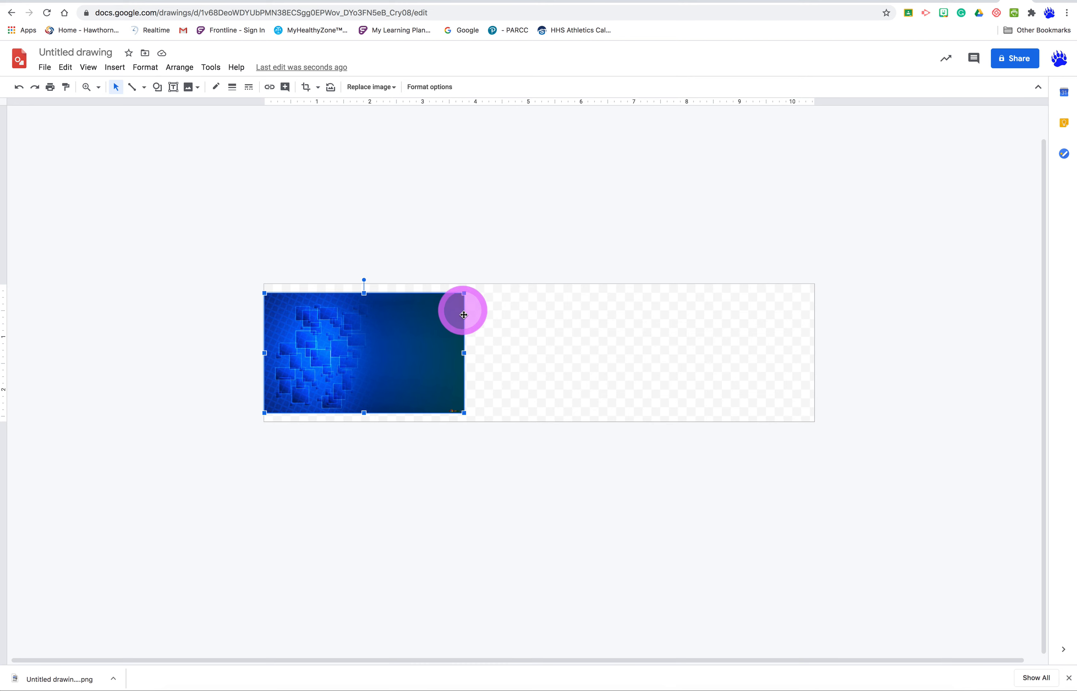
left_click_drag(464, 354, 814, 347)
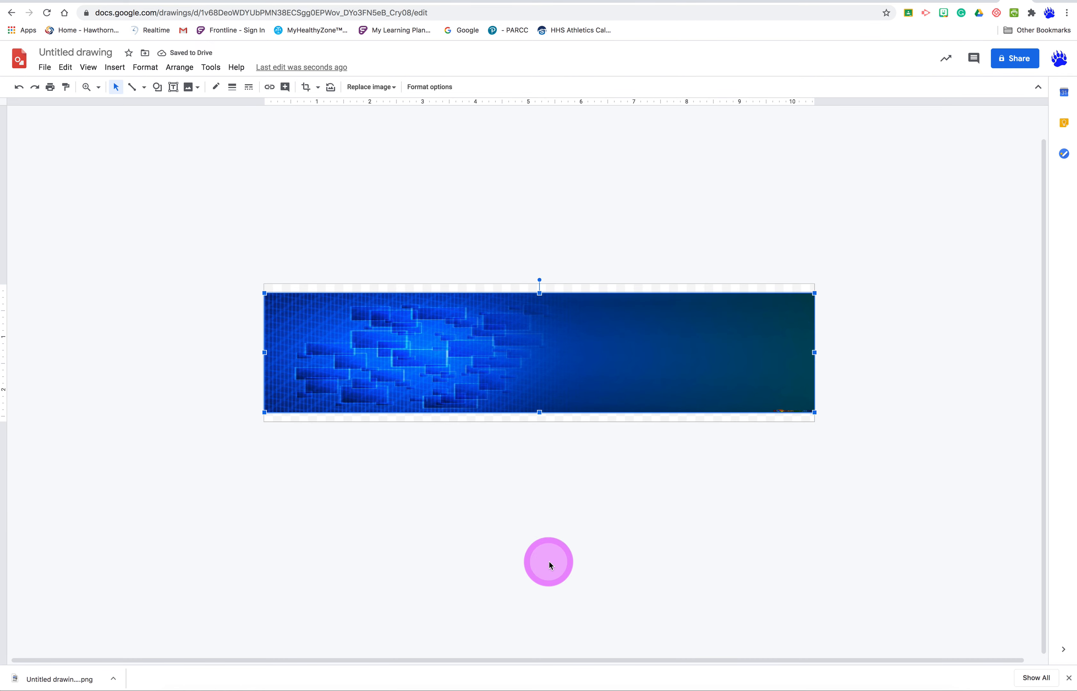
key("super+z")
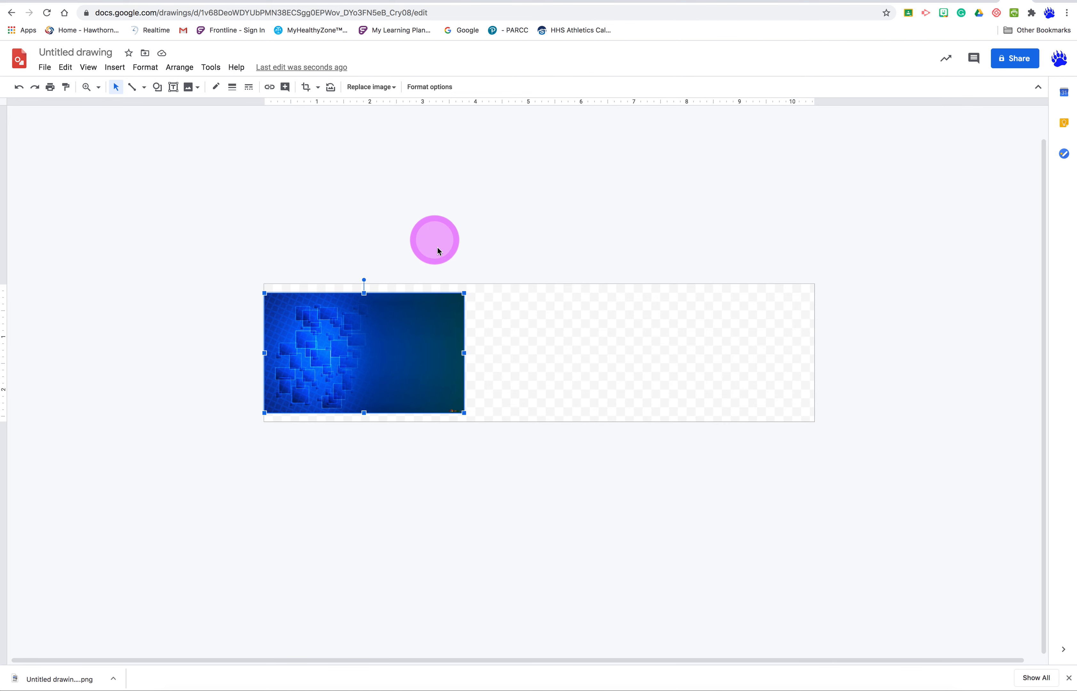
left_click_drag(464, 294, 674, 215)
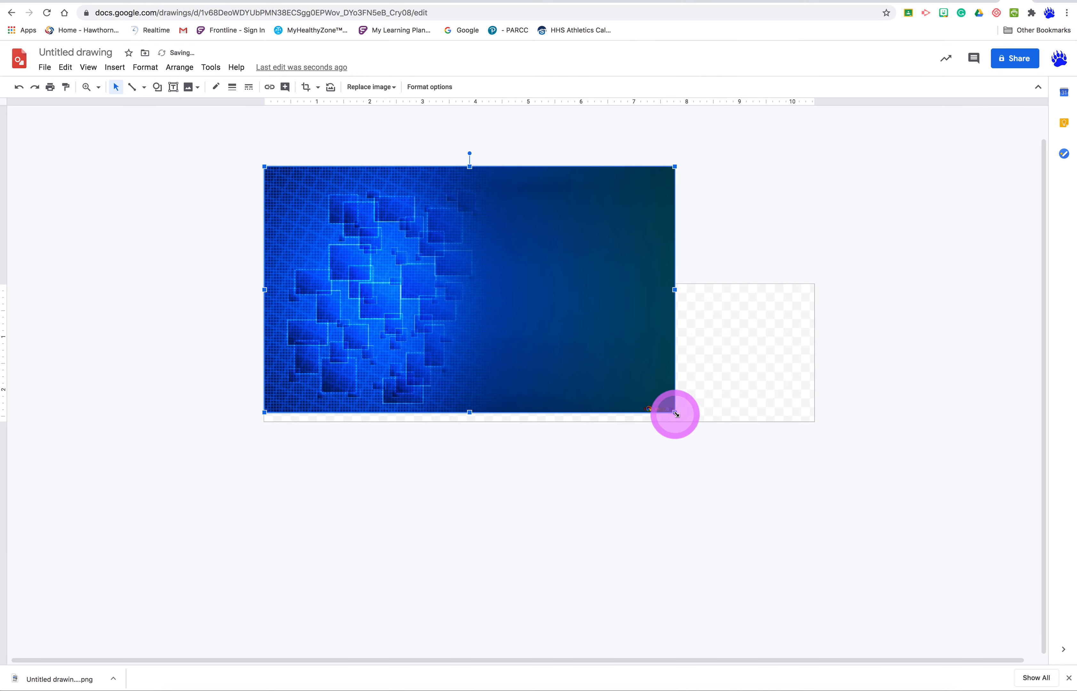
left_click_drag(674, 413, 770, 497)
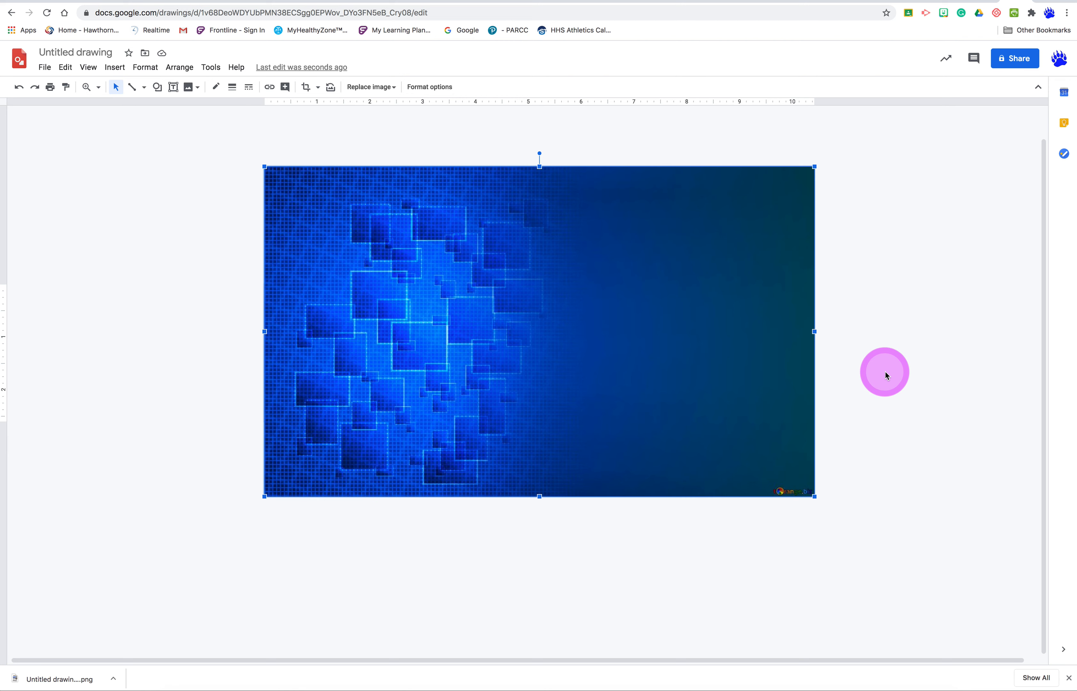
- Crop the upper and lower parts of the blue image so it matches the page's top and bottom edges
double_click(478, 267)
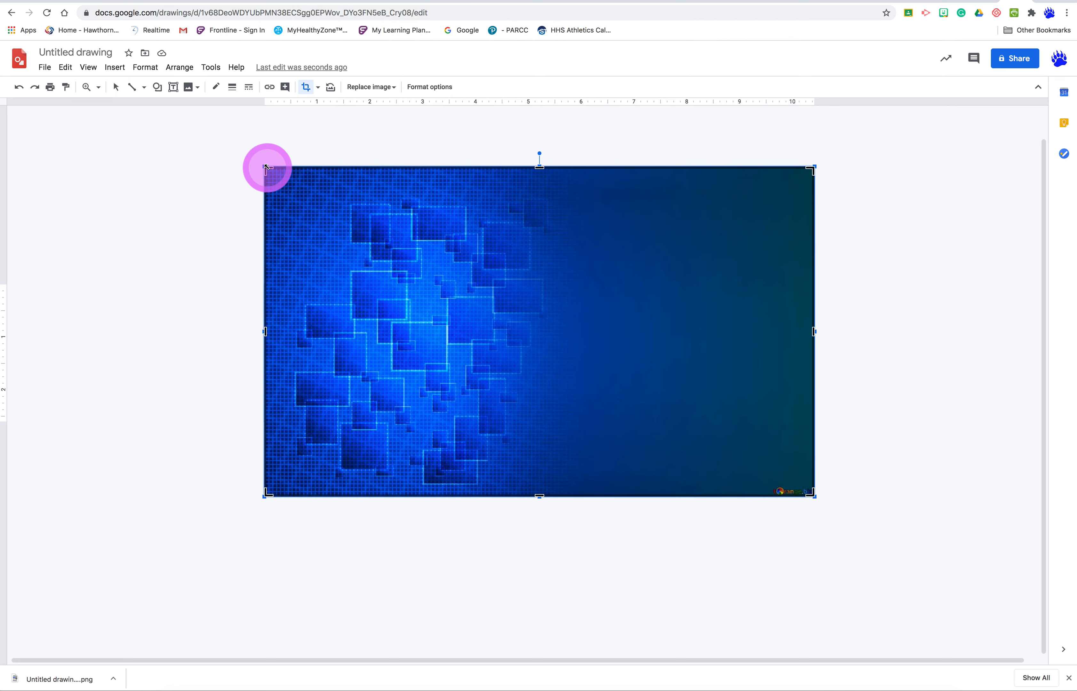
left_click(616, 146)
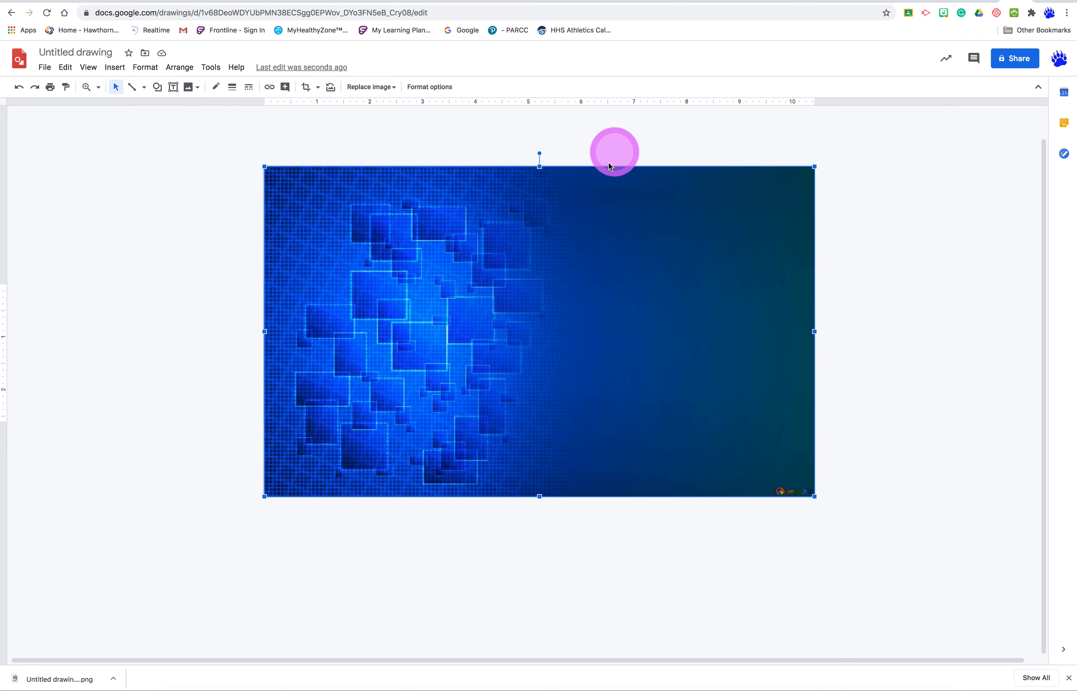
left_click(306, 87)
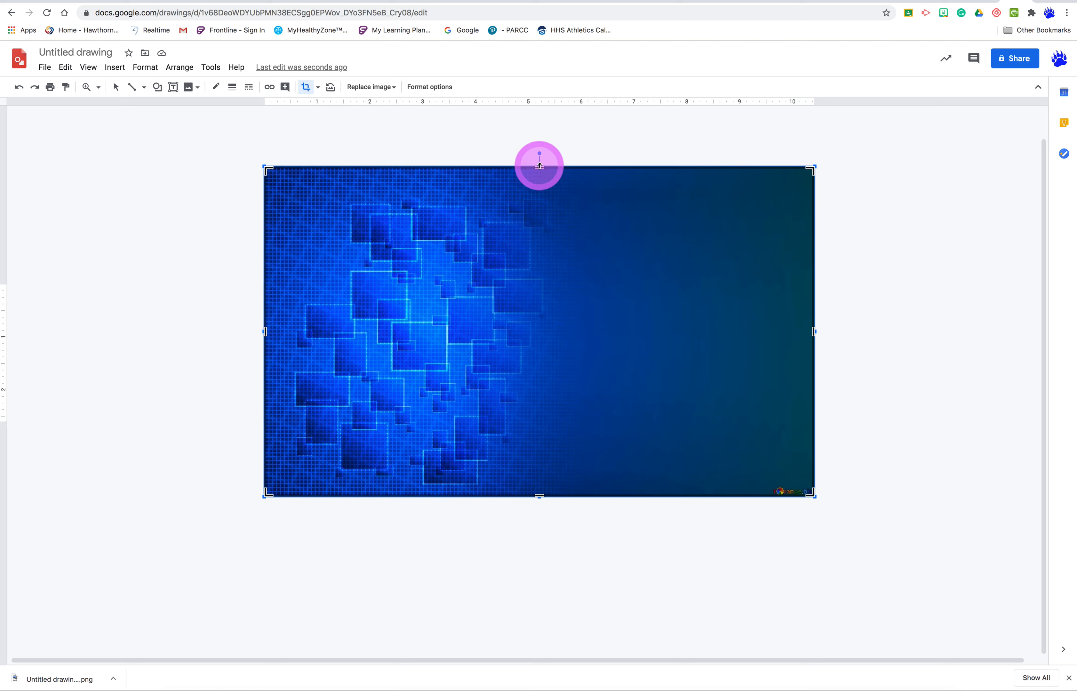
left_click_drag(539, 168, 540, 284)
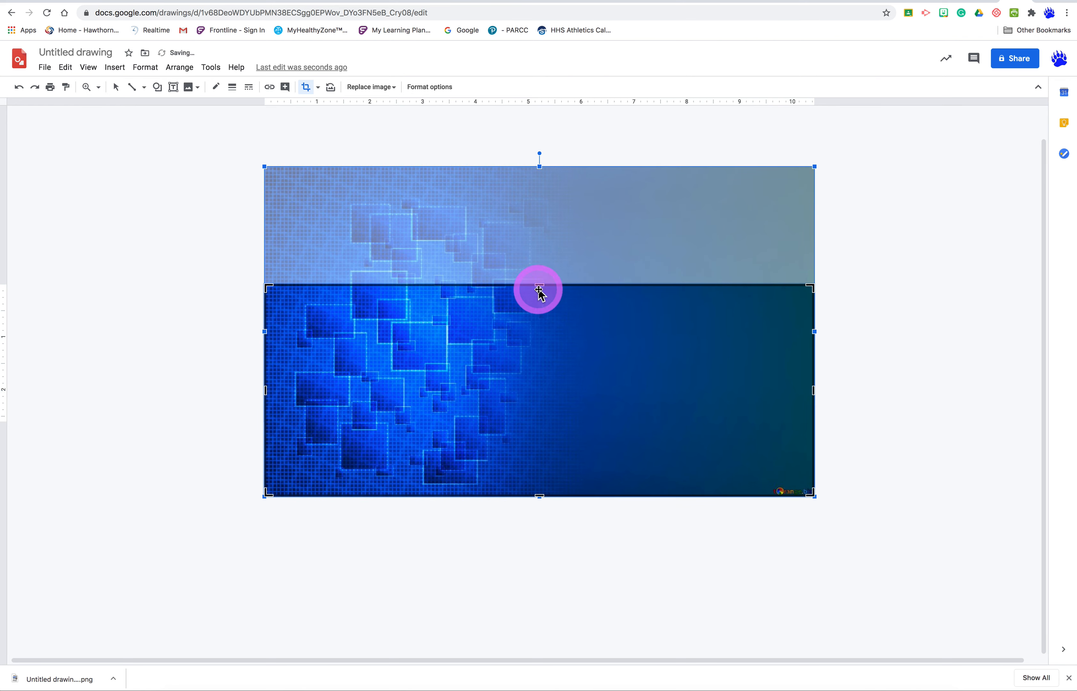
left_click_drag(539, 496, 544, 389)
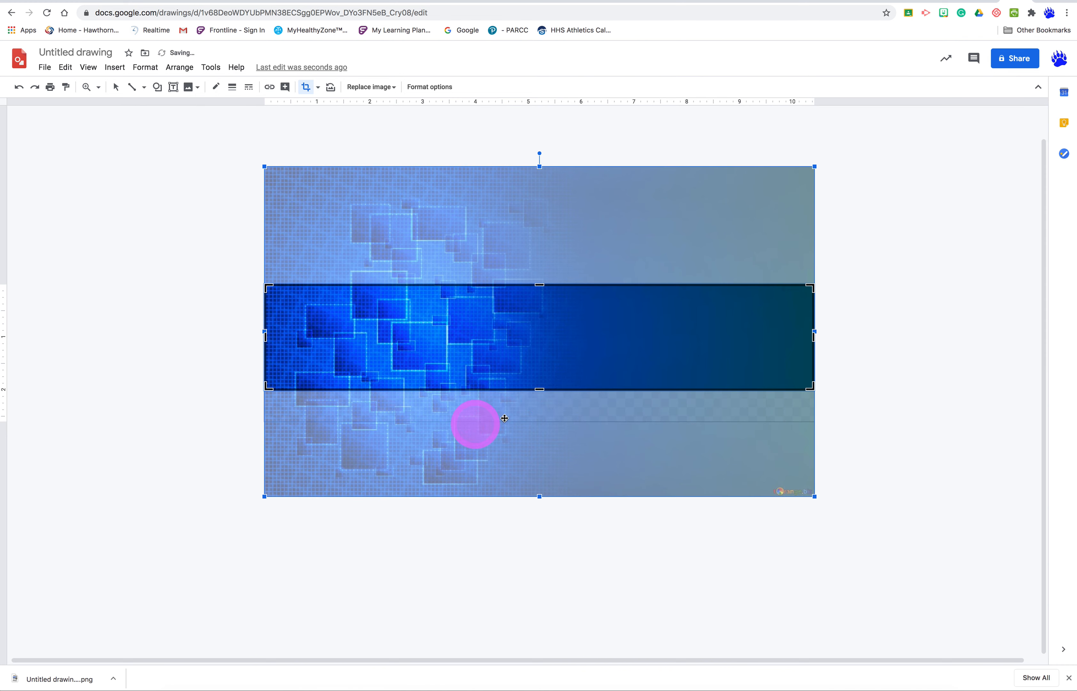
left_click_drag(539, 390, 540, 420)
left_click(894, 358)
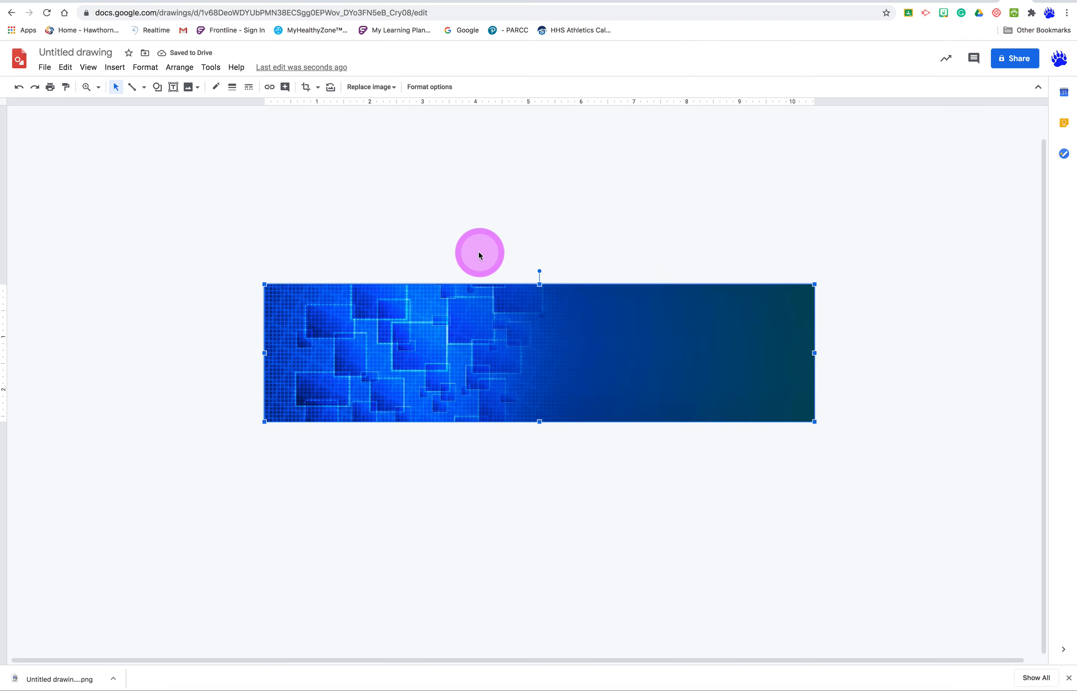
- Download the drawing as a PNG image and deselect the blue image
left_click(45, 67)
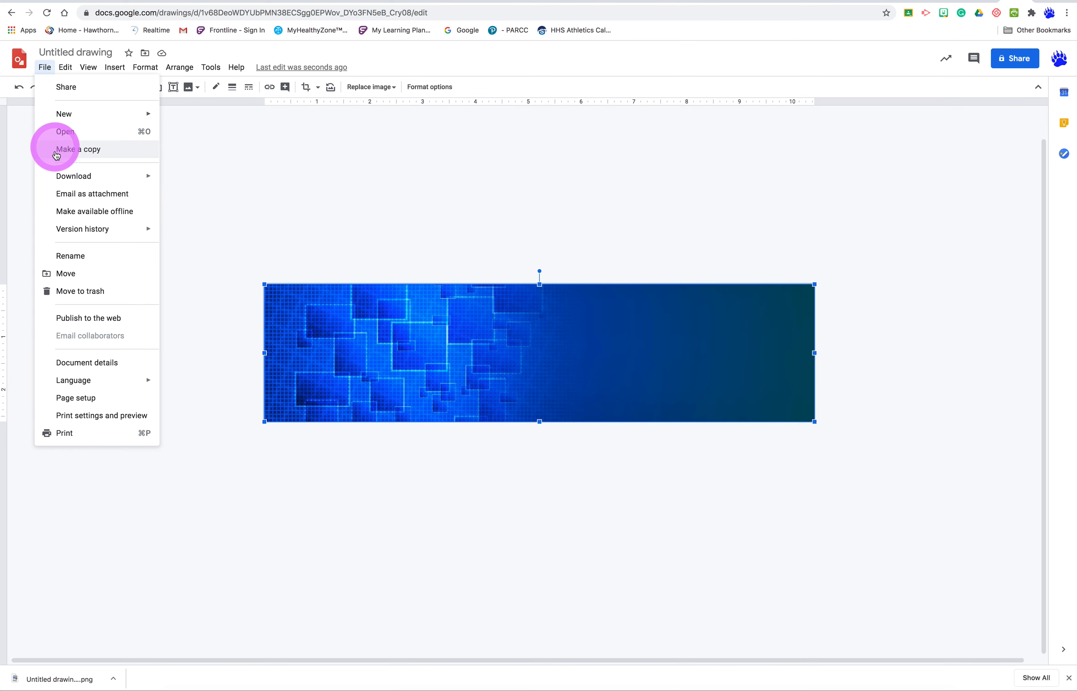
mouse_move(57, 178)
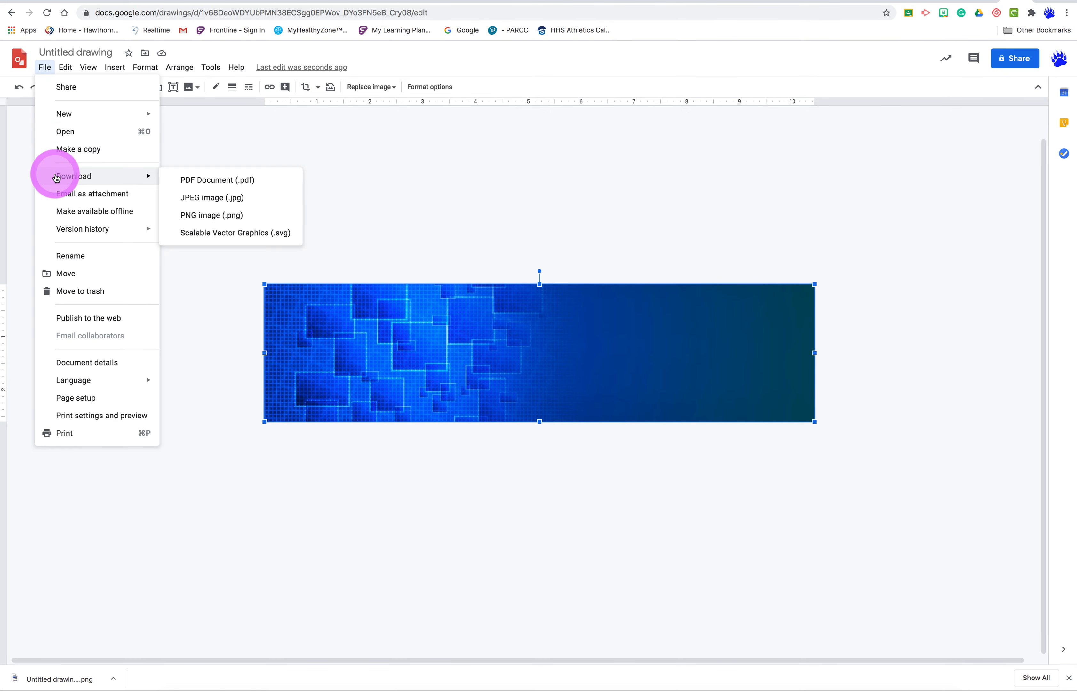
left_click(186, 217)
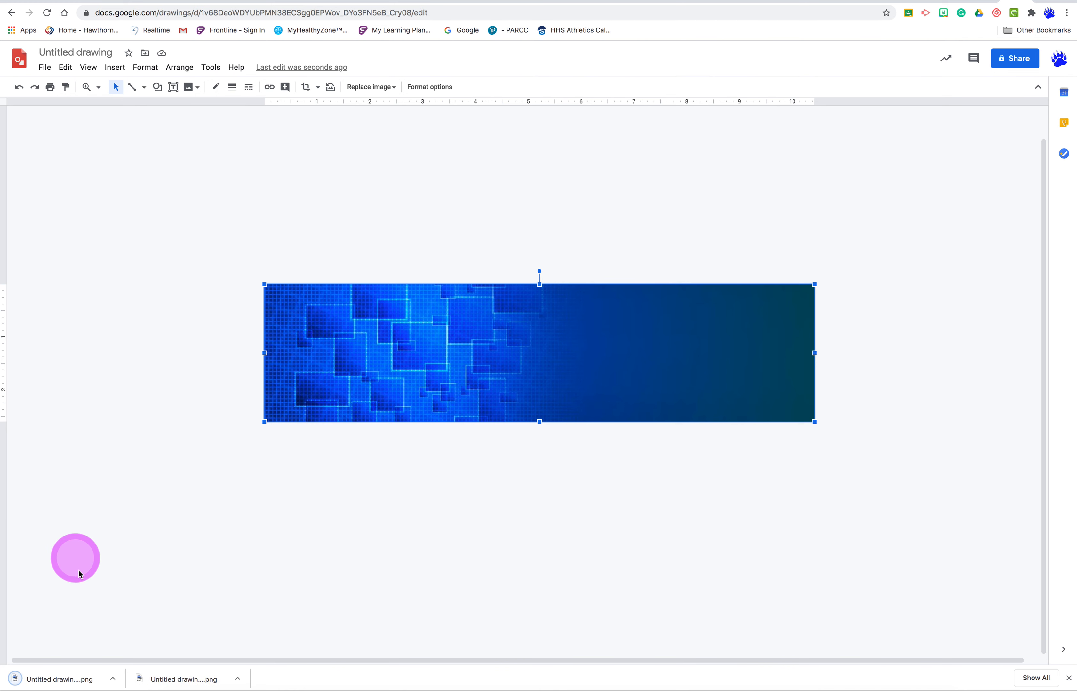
left_click_drag(55, 680, 944, 484)
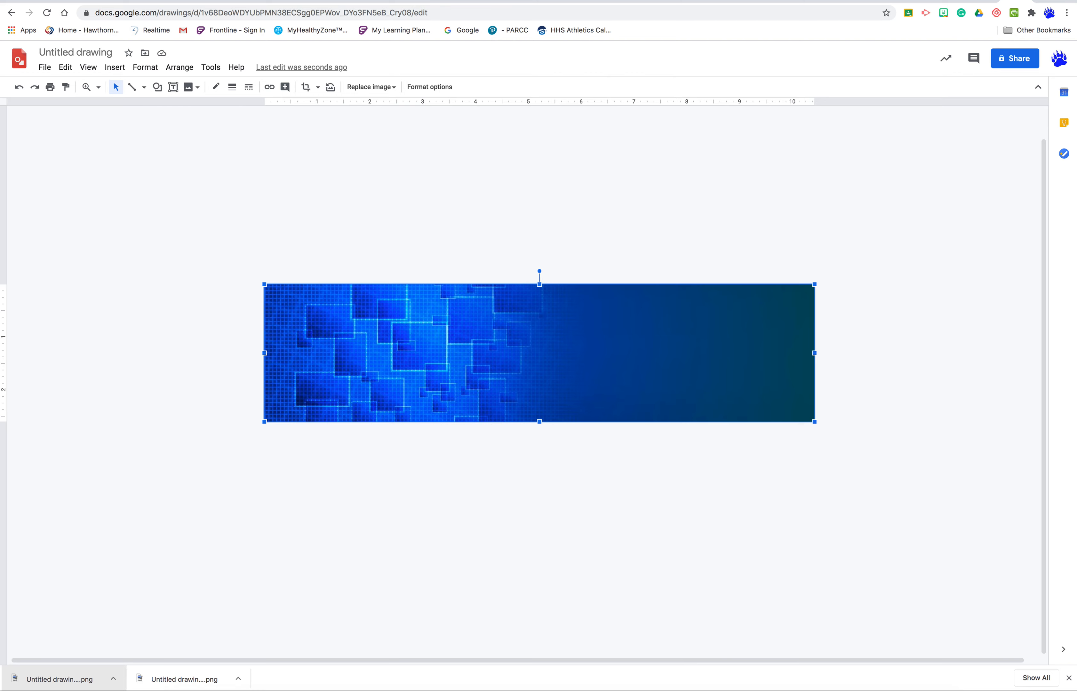
left_click(894, 389)
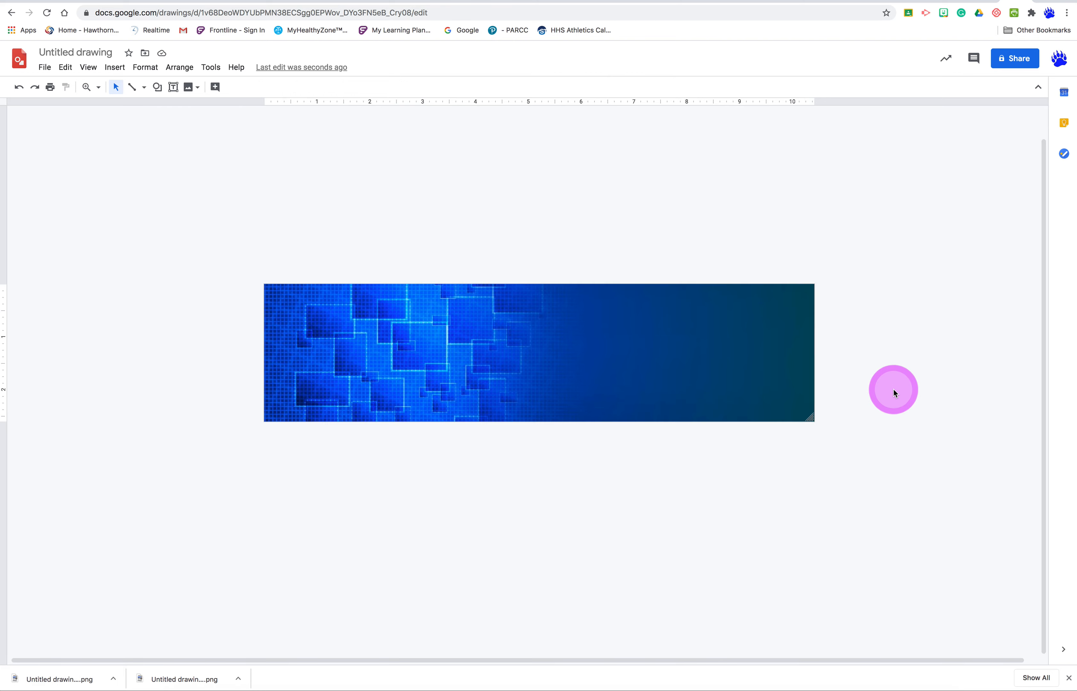
- Switch to the class's Stream page in Google Classroom and upload Untitled drawing (1).png from the Desktop as the banner photo
left_click(977, 1)
left_click(838, 249)
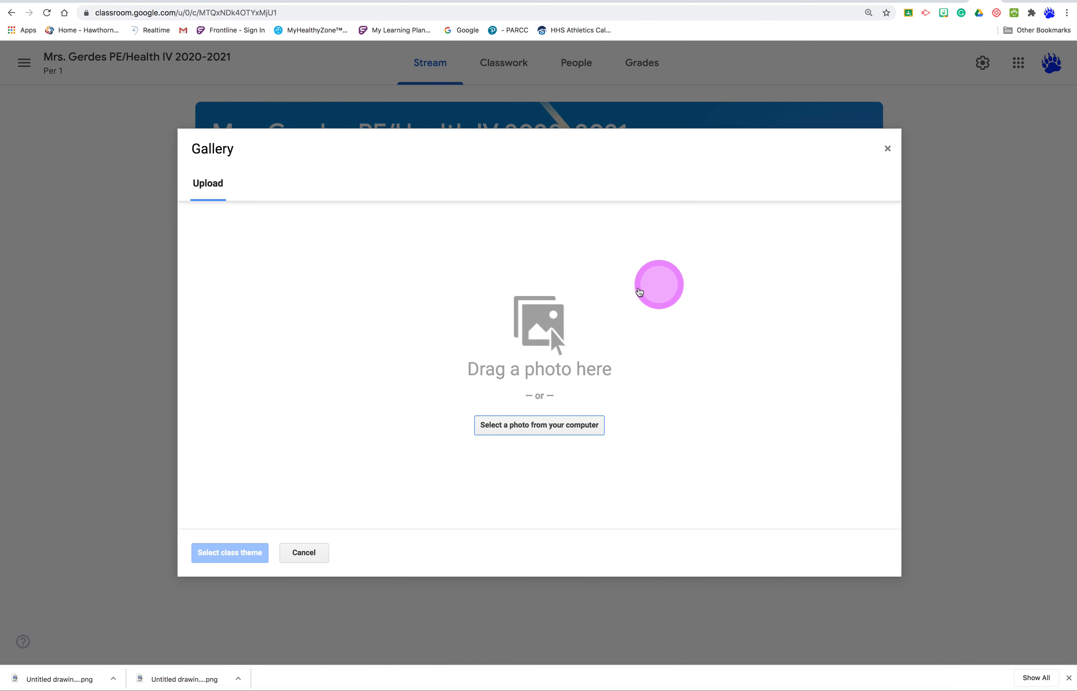
left_click(554, 428)
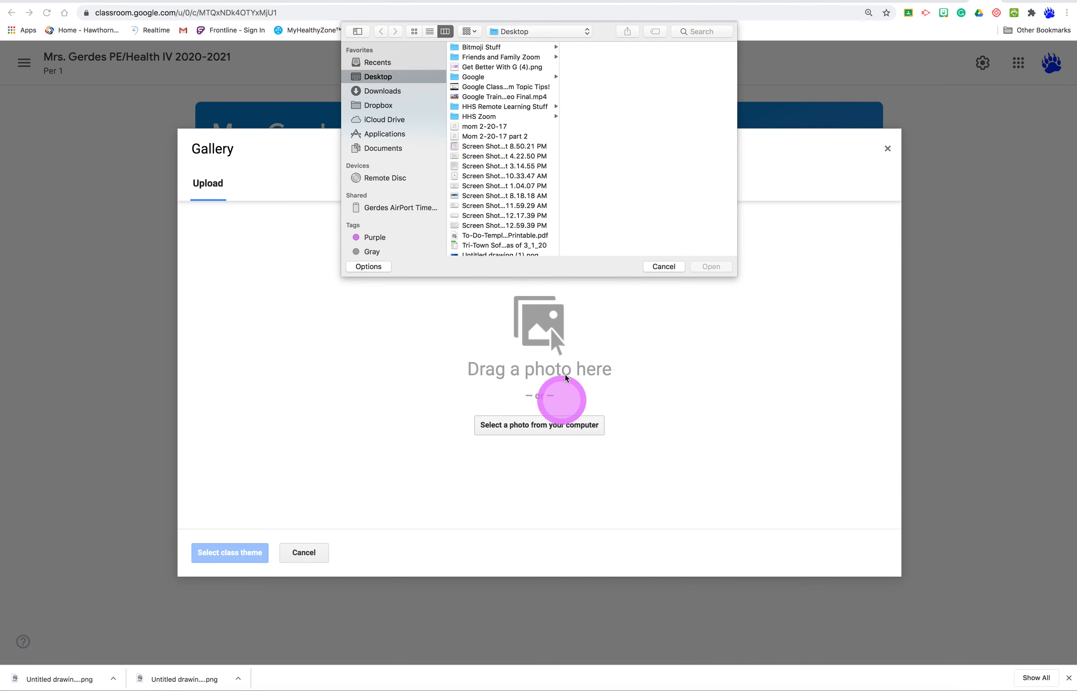
scroll(516, 205, "down", 2)
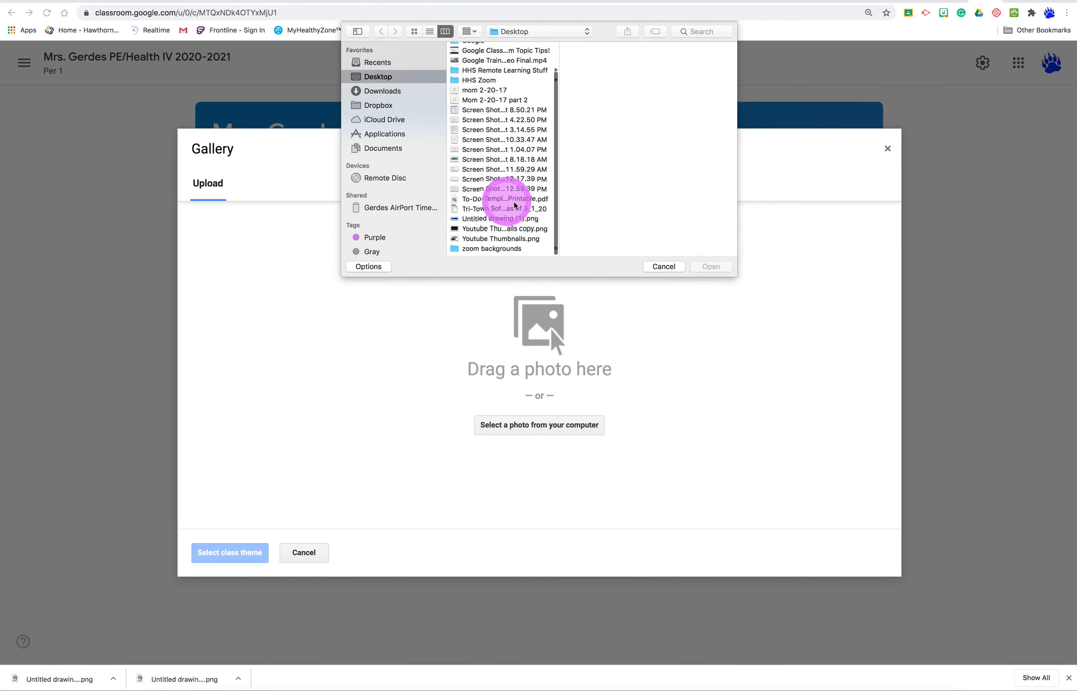
left_click(479, 223)
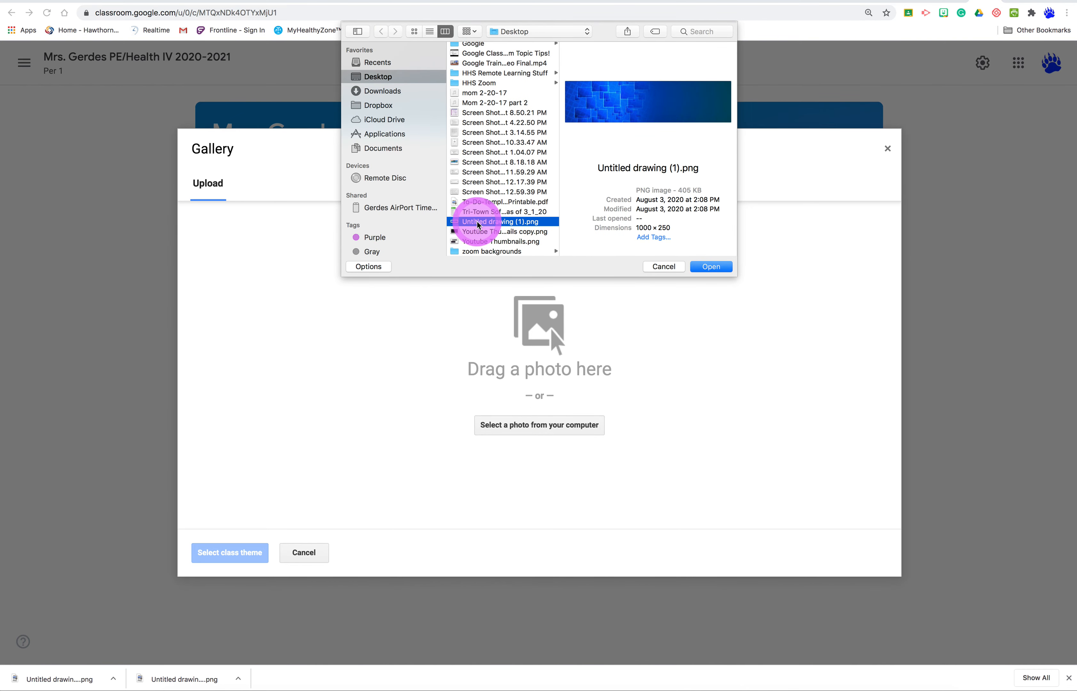
left_click(704, 266)
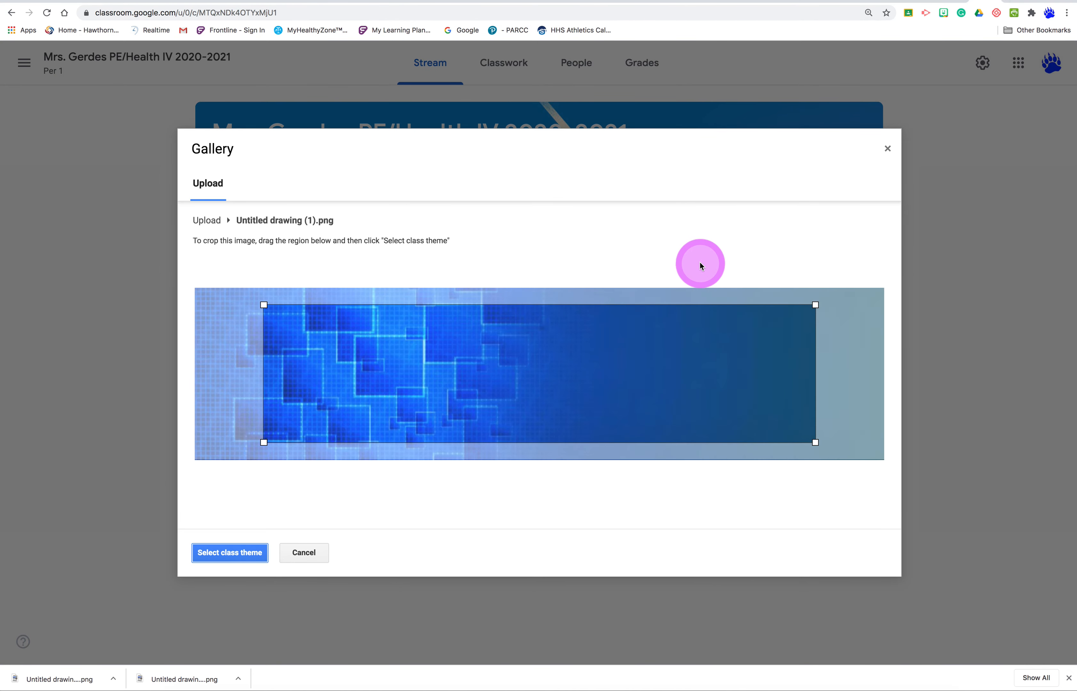
- Enlarge the crop region to cover nearly the whole blue banner image and apply it as the class theme
left_click_drag(265, 306, 184, 307)
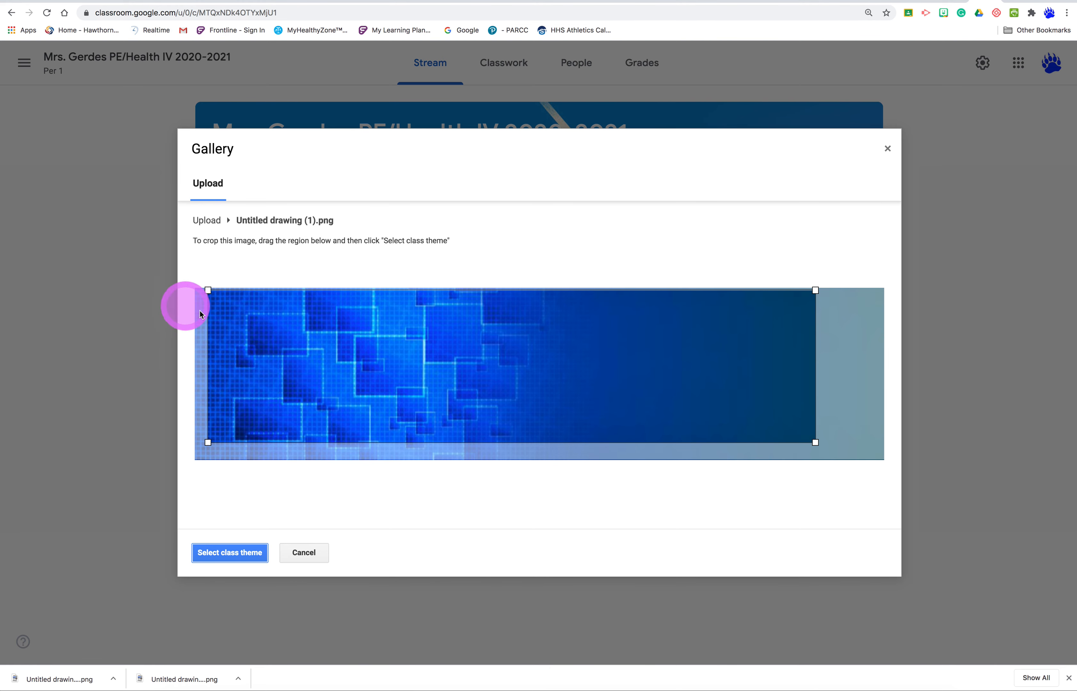
left_click_drag(815, 443, 885, 459)
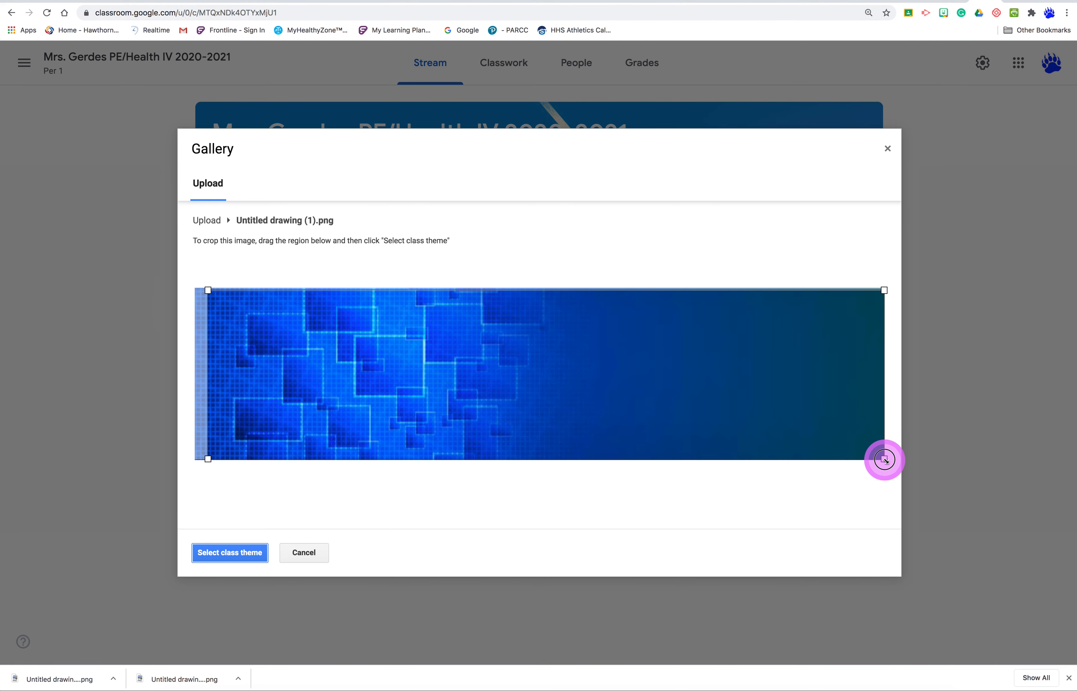
left_click_drag(208, 459, 201, 460)
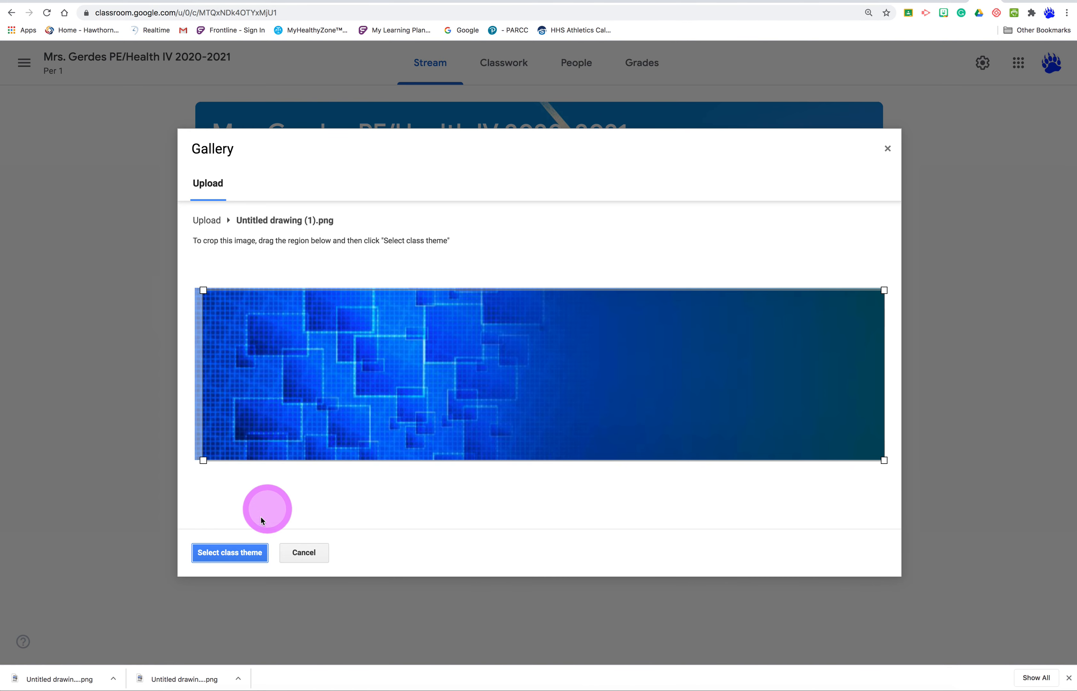
left_click(238, 553)
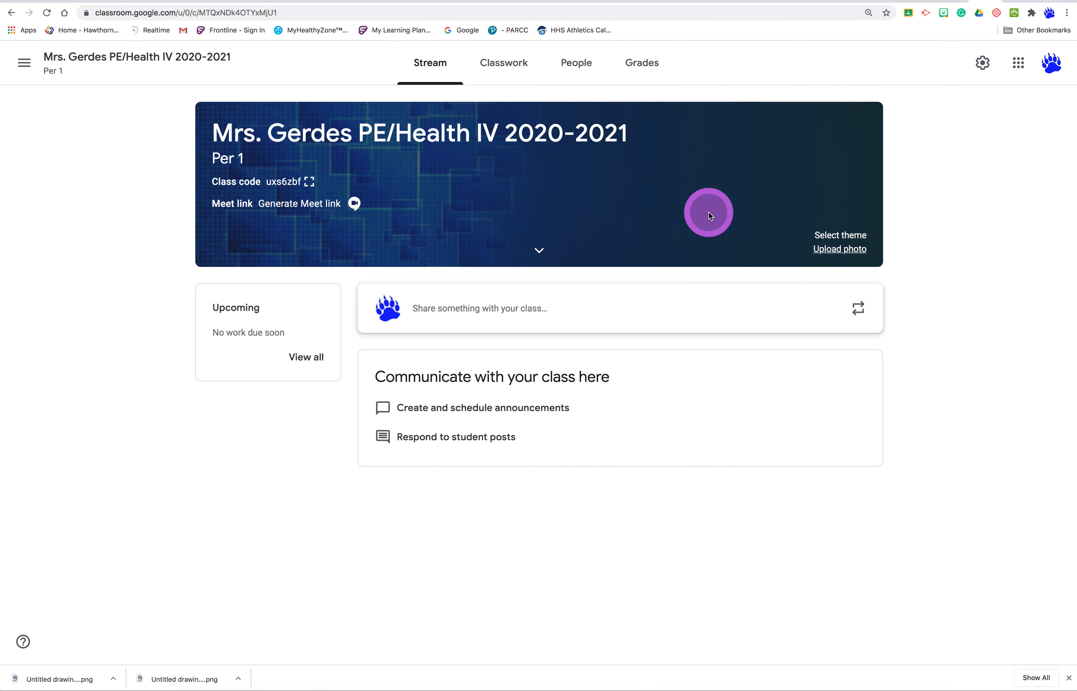
- Upload 345.JPG from the Desktop's zoom backgrounds folder as a new banner photo for the class
left_click(831, 250)
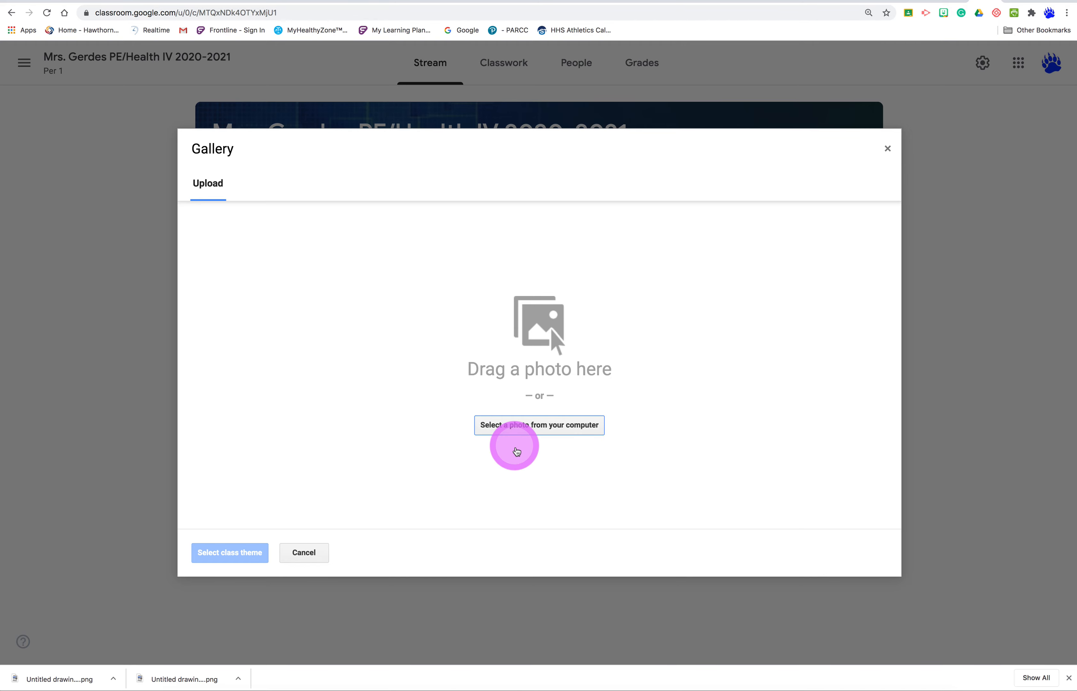
left_click(542, 434)
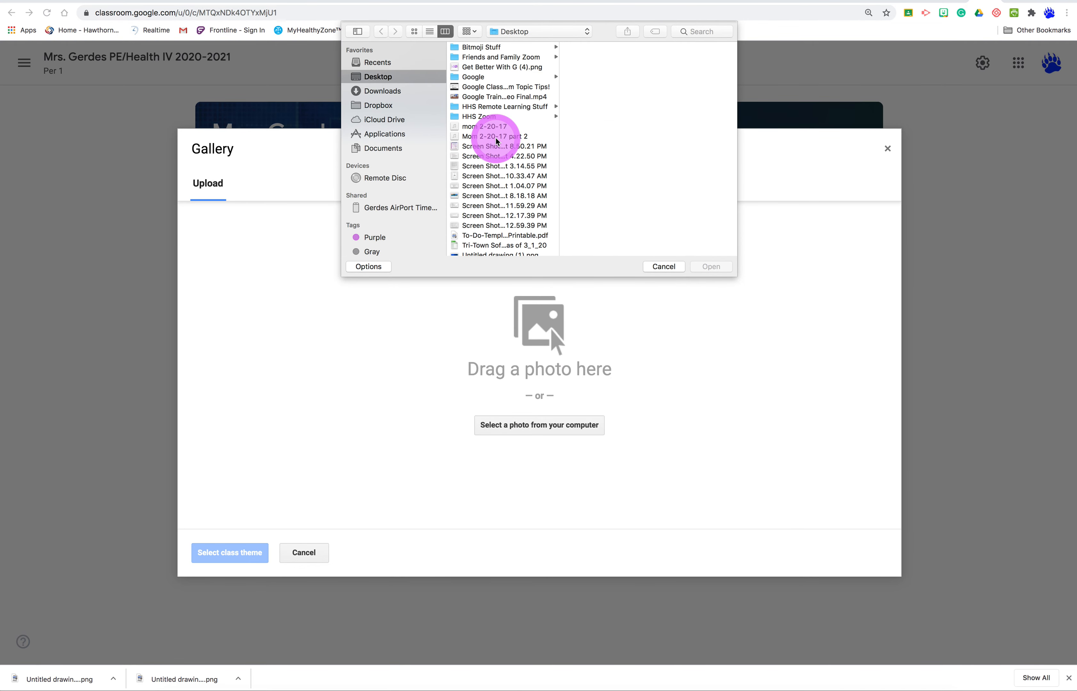
scroll(498, 154, "down", 3)
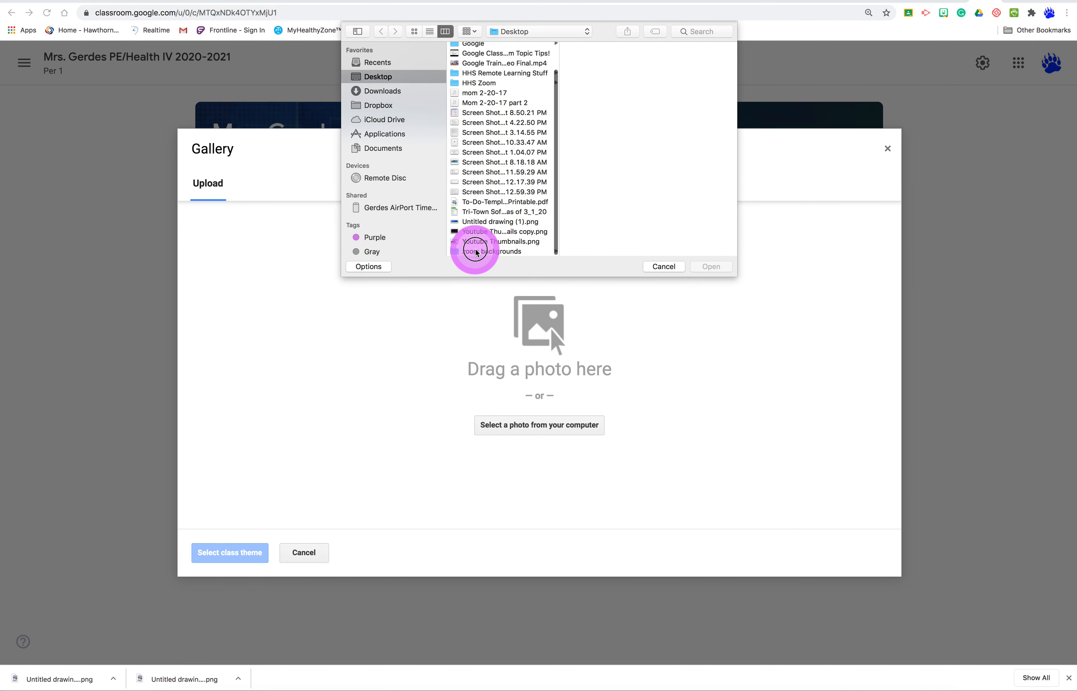
left_click(476, 252)
left_click(589, 66)
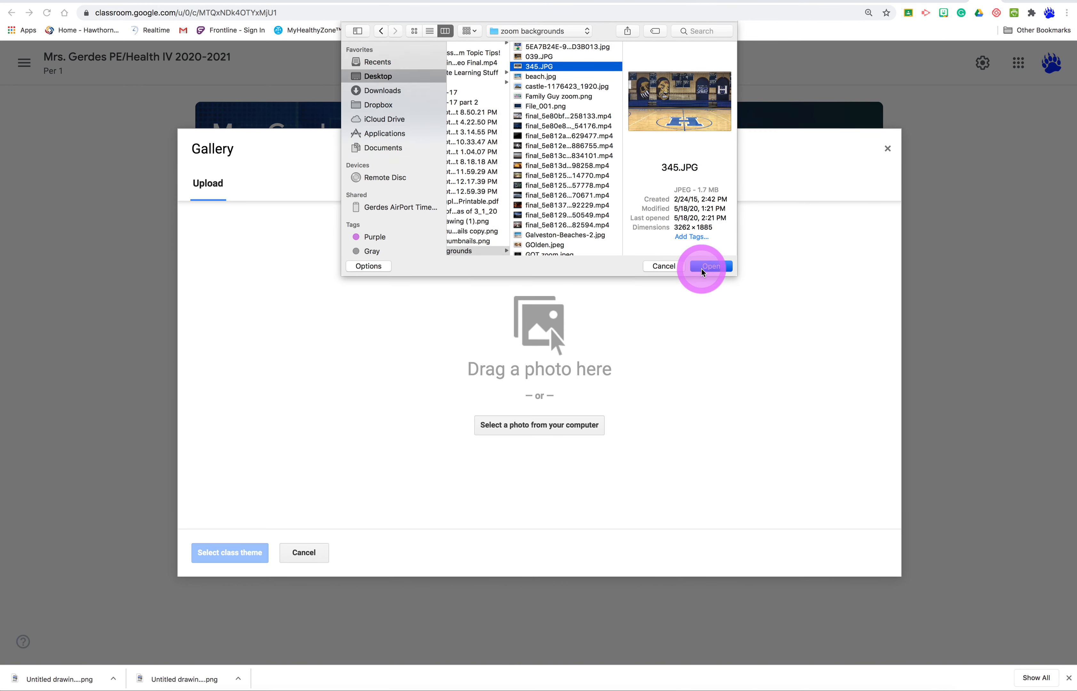
left_click(711, 267)
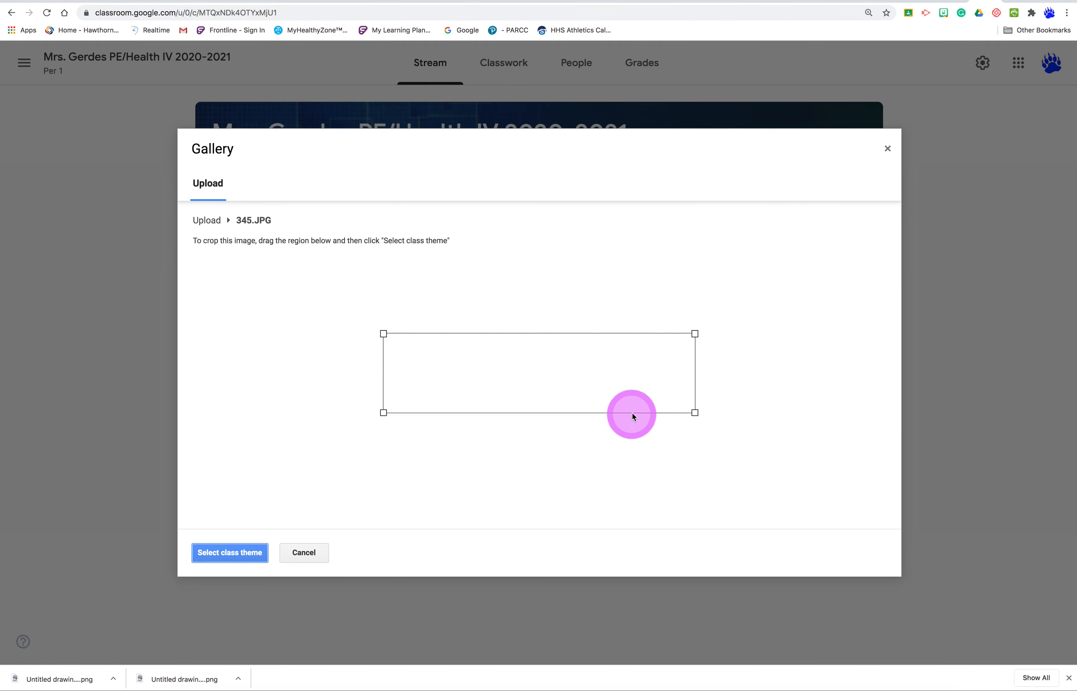
- Widen the crop region to the gym photo's full width, framing the wall murals and bleachers, and apply it as the class theme
left_click_drag(383, 334, 326, 291)
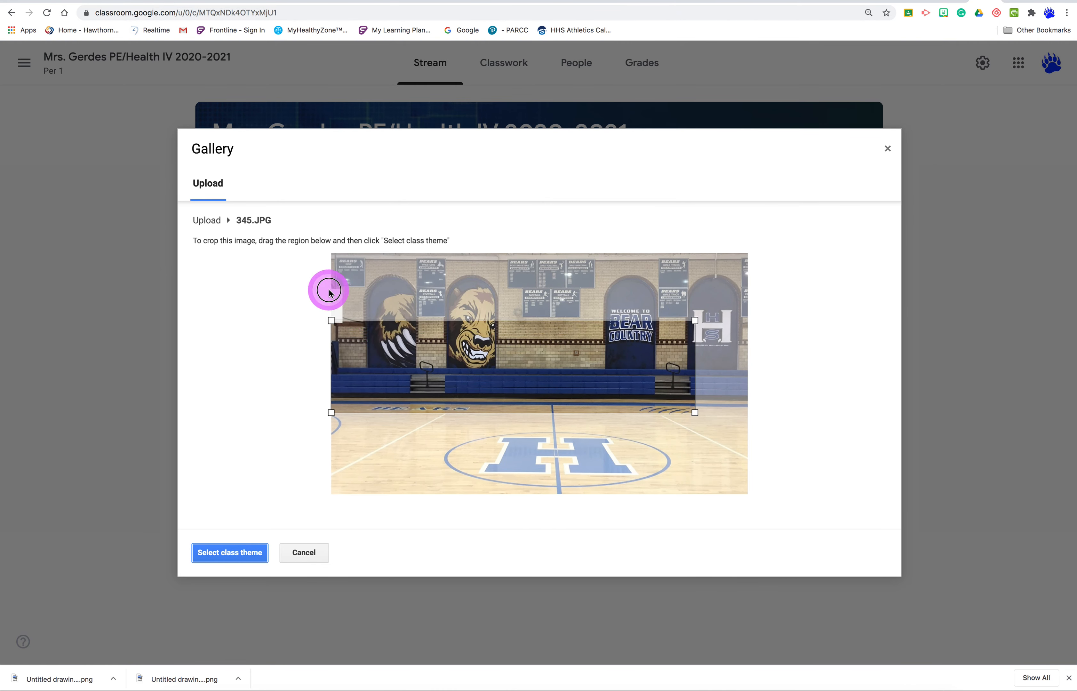
left_click_drag(695, 320, 777, 295)
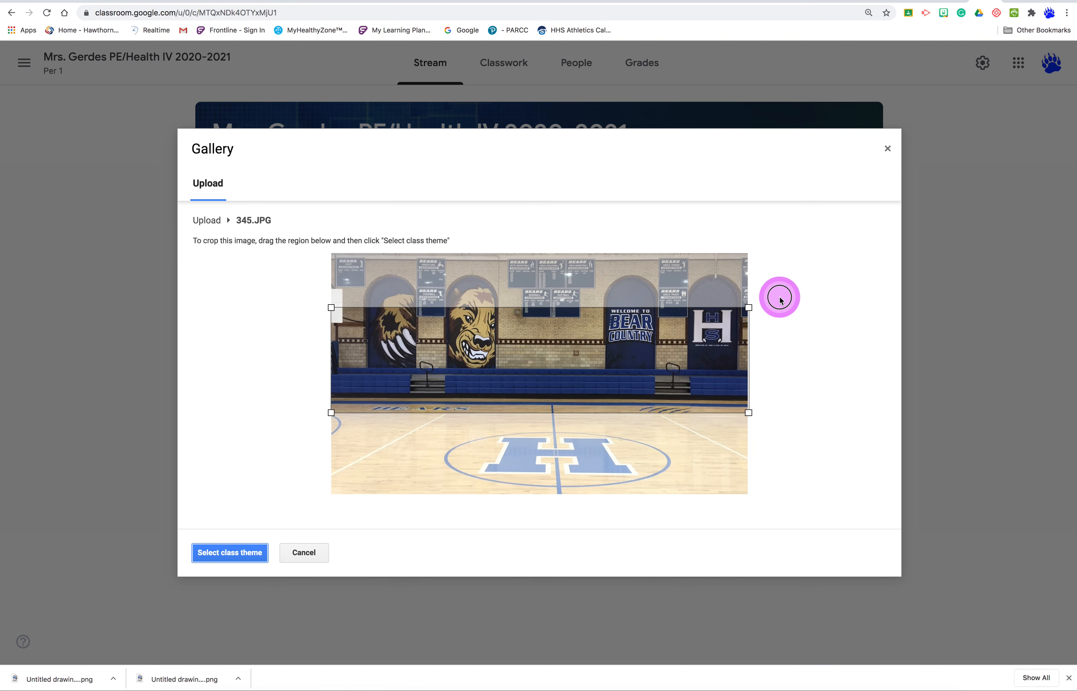
left_click_drag(552, 363, 551, 360)
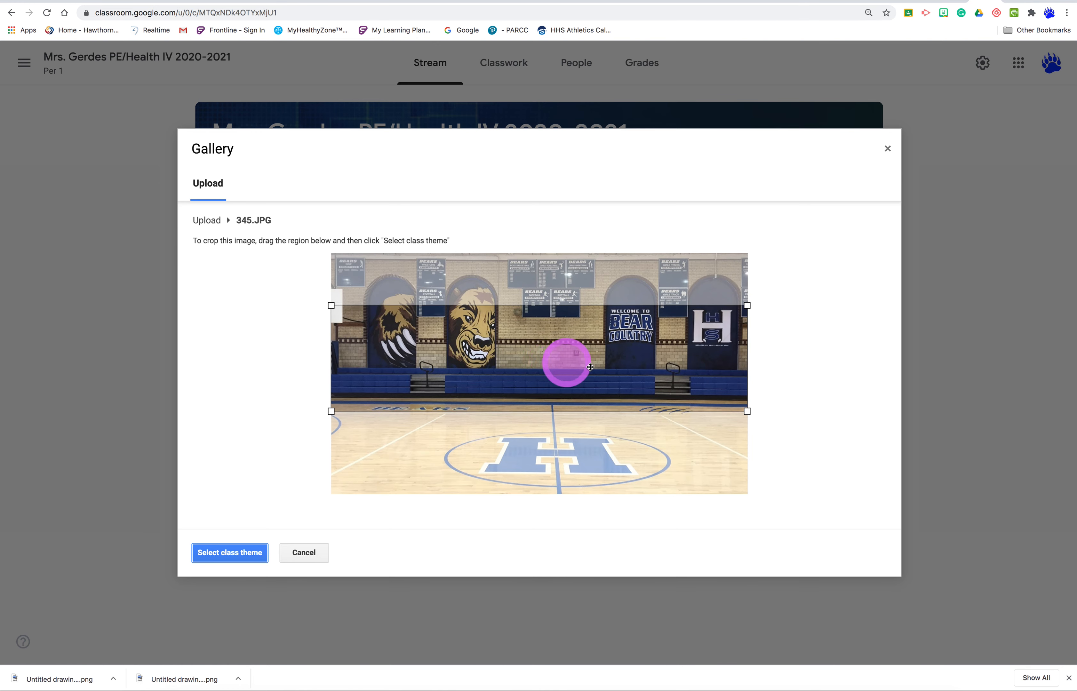
left_click(229, 551)
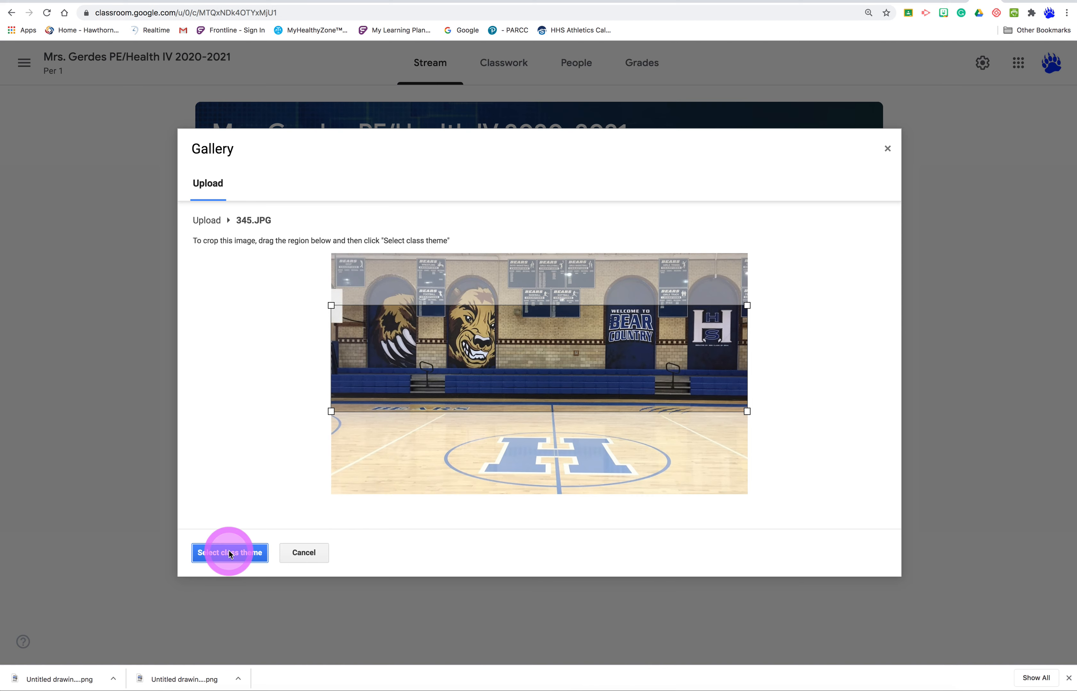